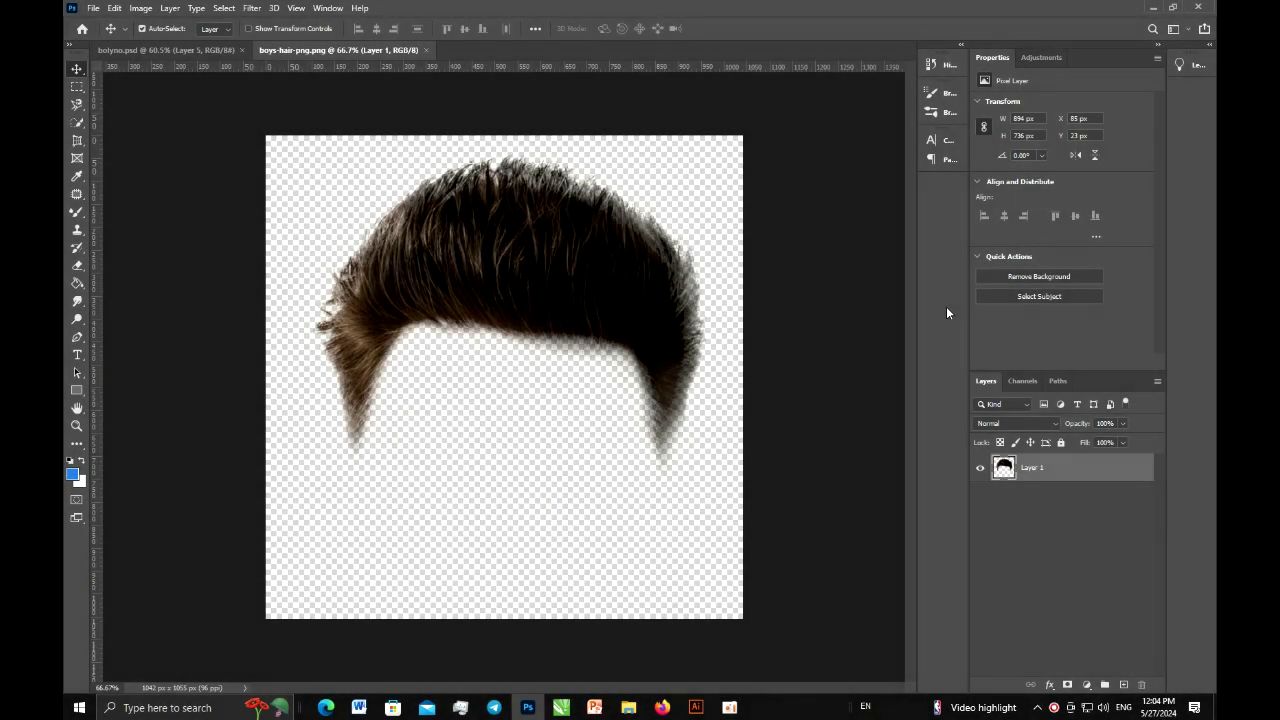
- Remove the hair image's background and merge its layers into a single 'Layer 1 copy'
{"action": "left_click", "coordinate": [1049, 275]}
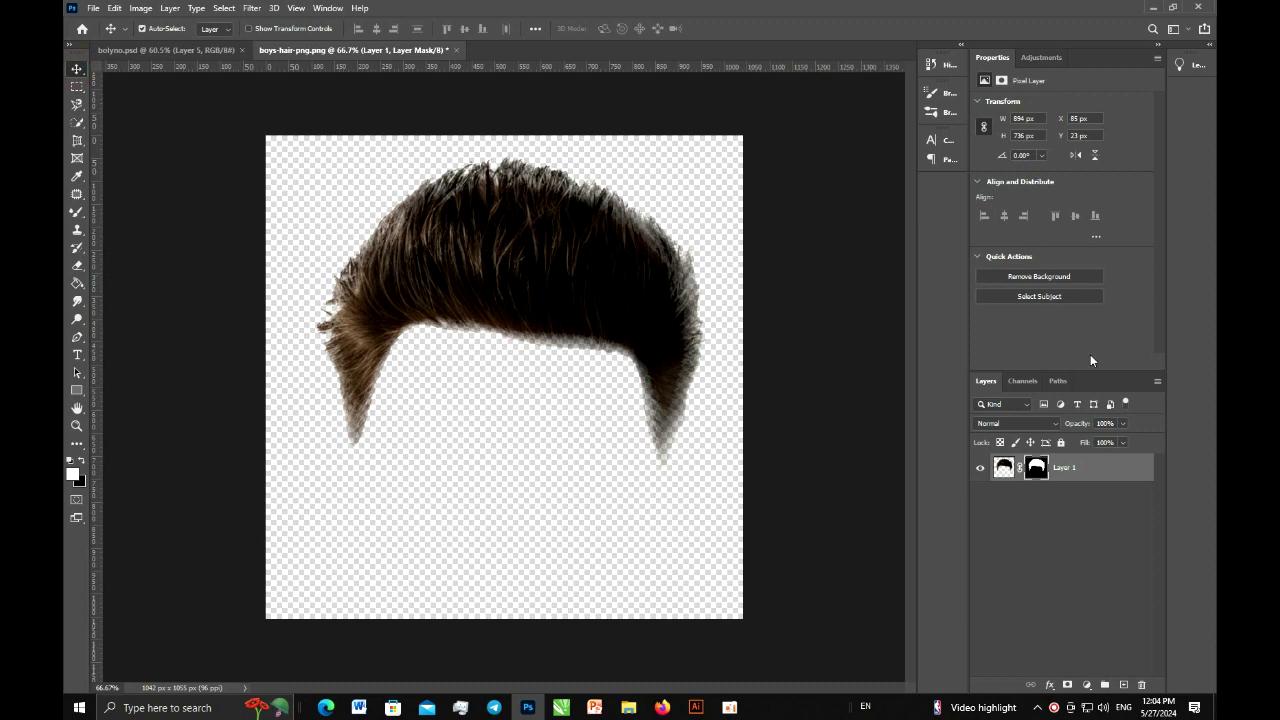
{"action": "key", "text": "ctrl+j"}
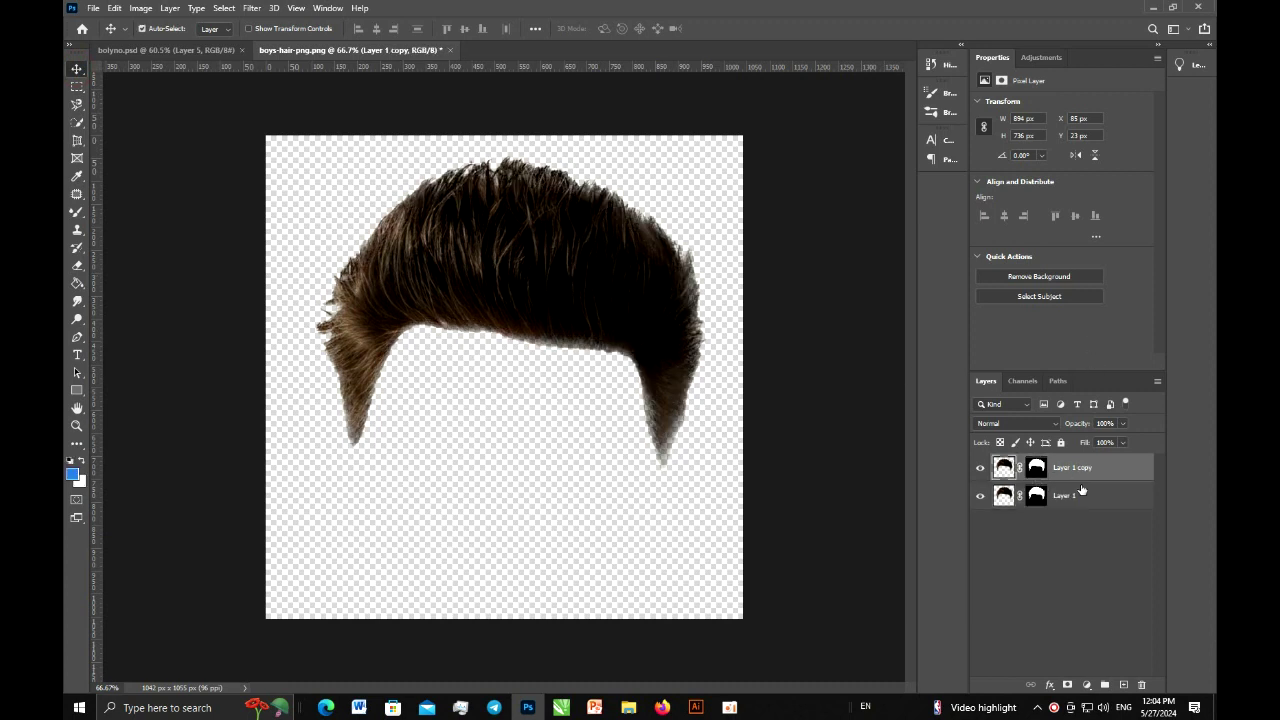
{"action": "left_click", "coordinate": [1080, 496], "text": "shift"}
{"action": "key", "text": "ctrl+e"}
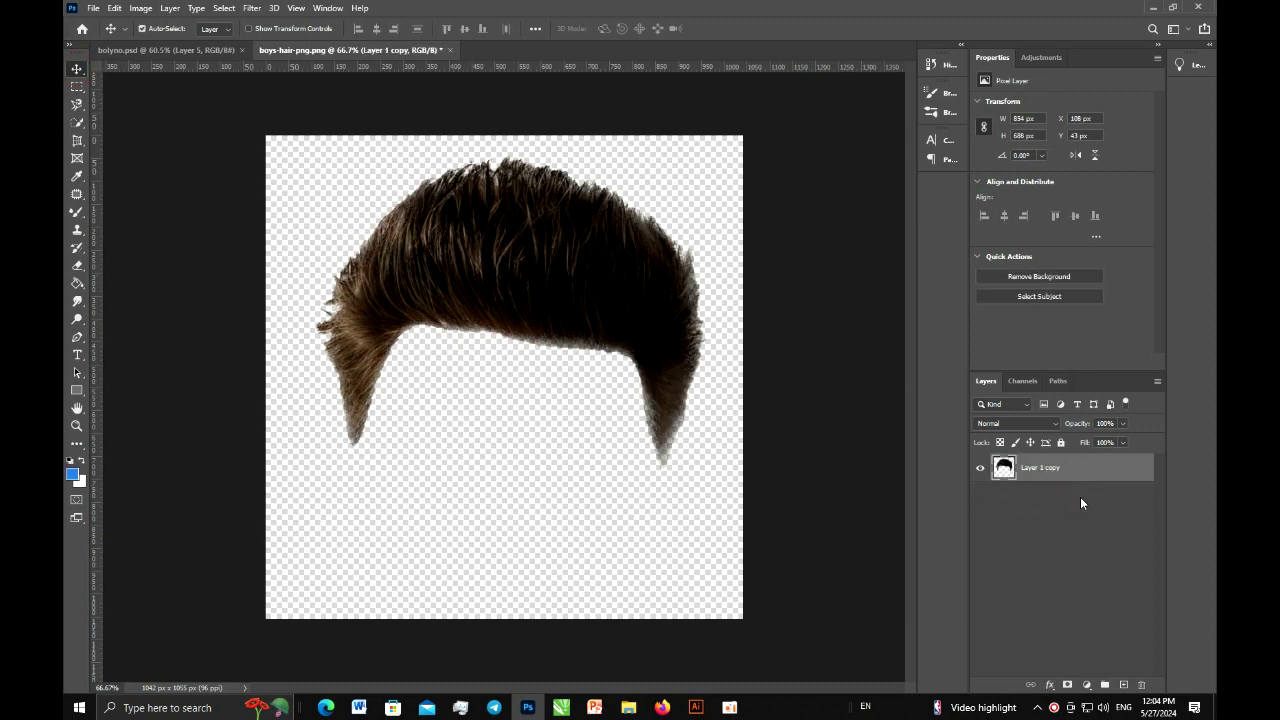
{"action": "left_click", "coordinate": [77, 68]}
- Drop the hair into bolyno.psd, then scale portrait Layer 5 to 94.44% and shift it down
{"action": "mouse_move", "coordinate": [404, 258]}
{"action": "left_mouse_down"}
{"action": "mouse_move", "coordinate": [360, 192]}
{"action": "mouse_move", "coordinate": [201, 103]}
{"action": "left_mouse_up"}
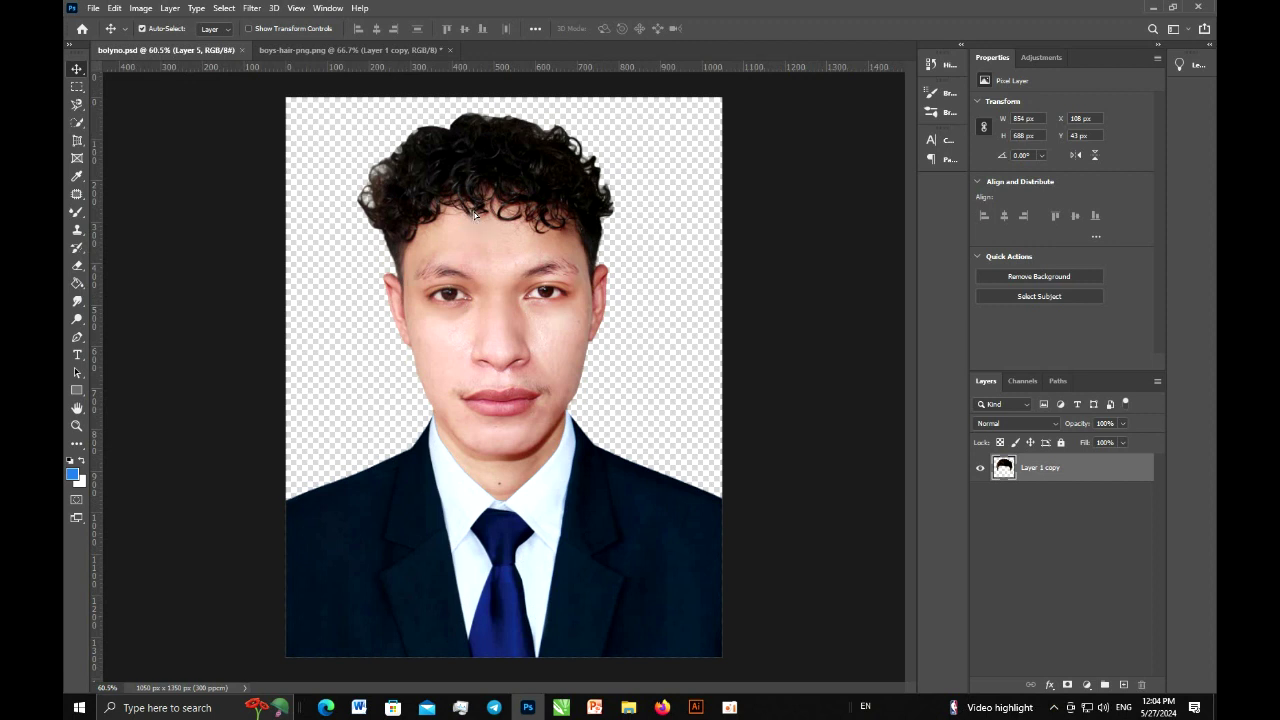
{"action": "left_click_drag", "start_coordinate": [201, 103], "coordinate": [477, 220]}
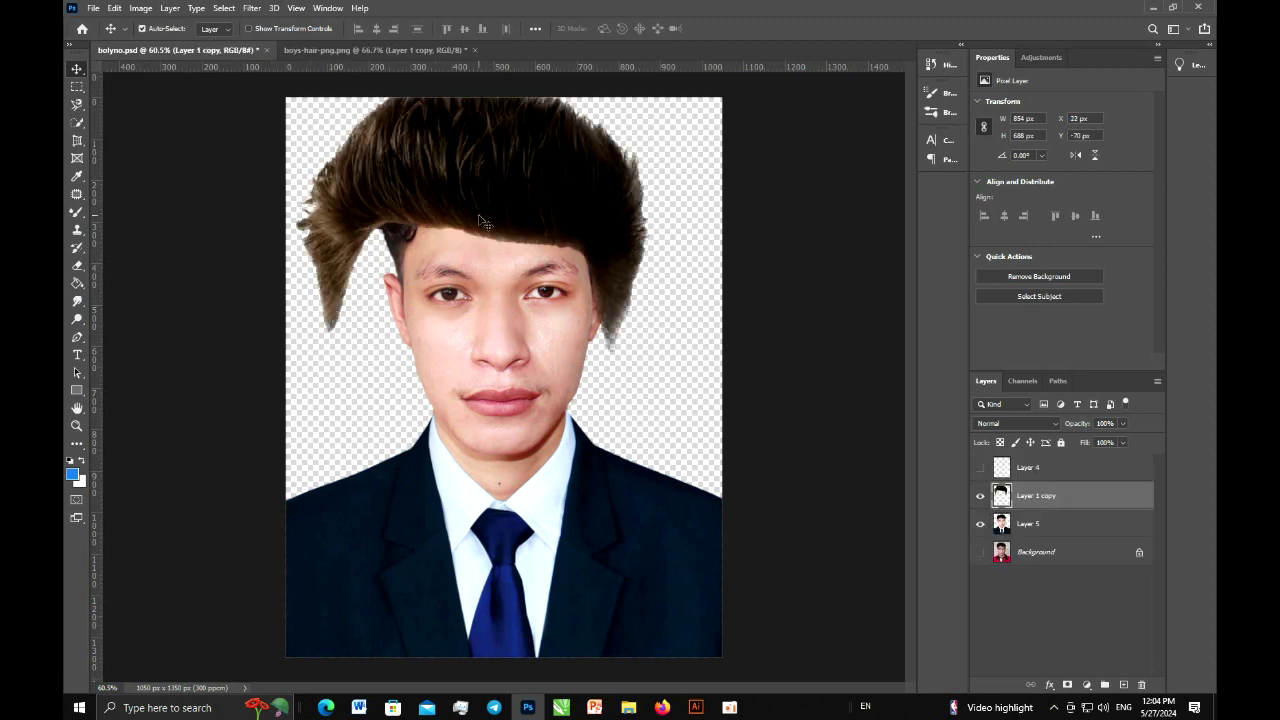
{"action": "left_click", "coordinate": [1043, 524]}
{"action": "key", "text": "ctrl+t"}
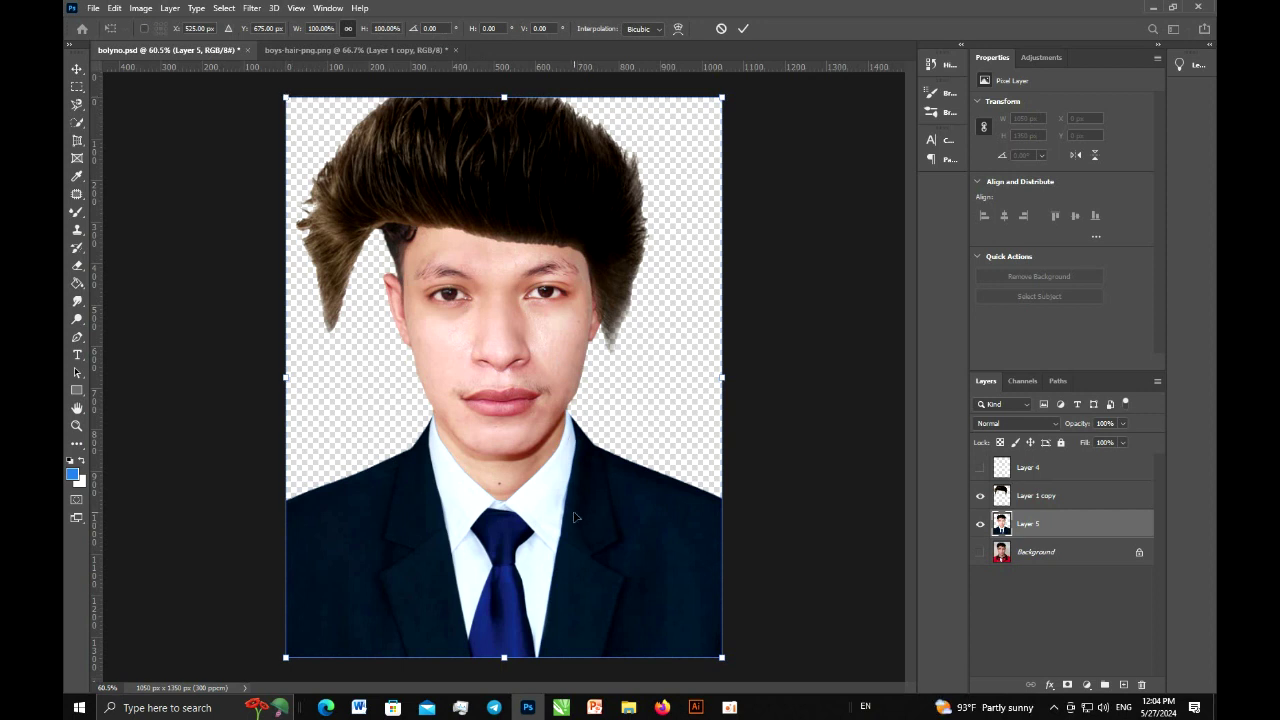
{"action": "left_click_drag", "start_coordinate": [286, 97], "coordinate": [298, 112]}
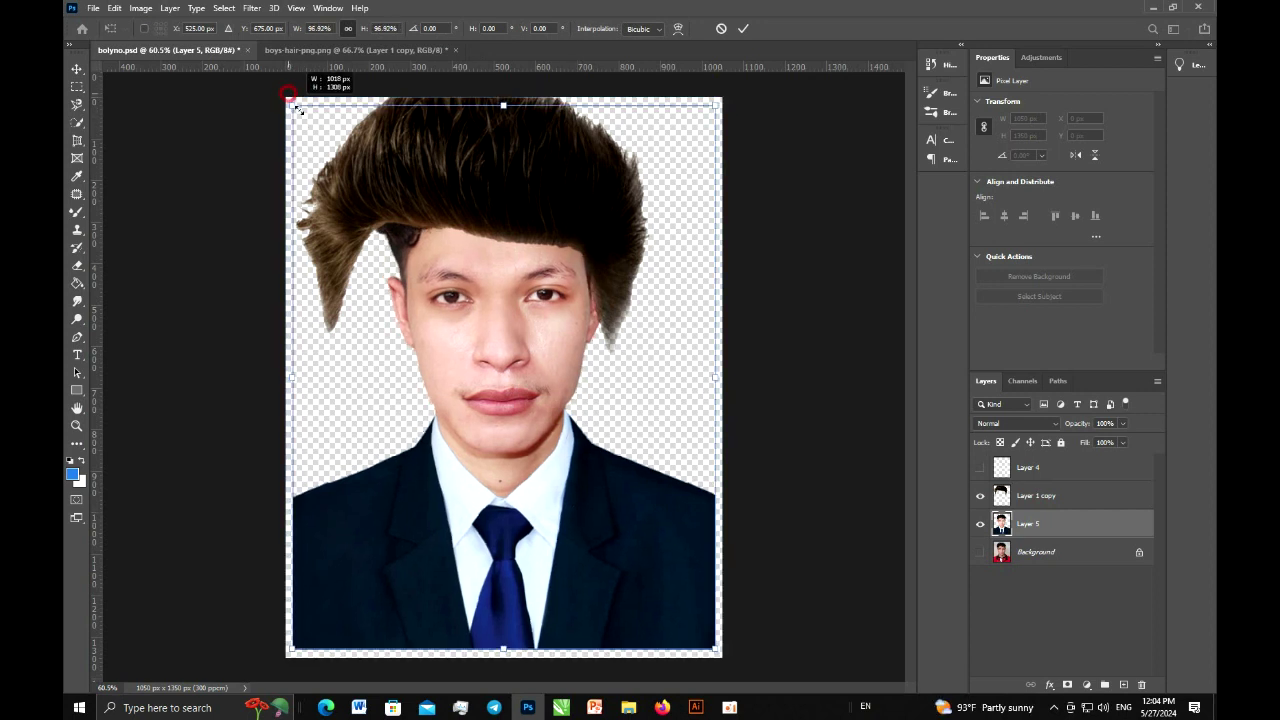
{"action": "left_click_drag", "start_coordinate": [546, 435], "coordinate": [546, 451]}
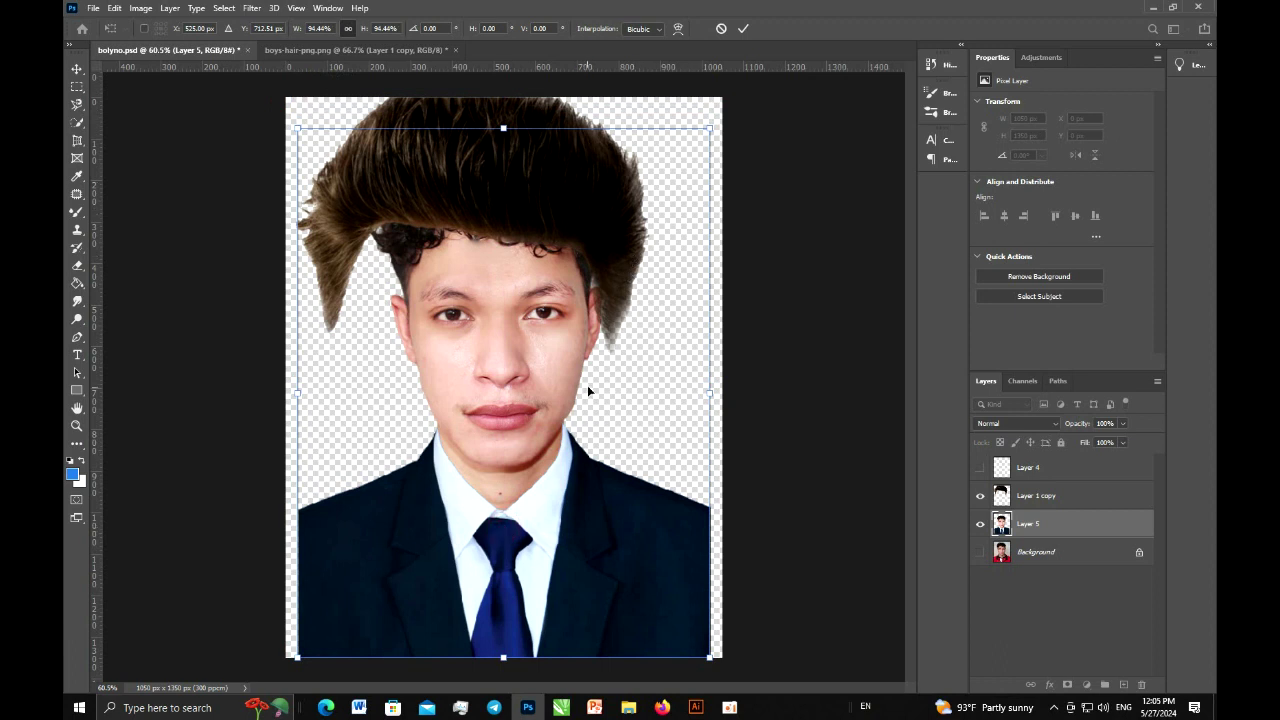
{"action": "left_click", "coordinate": [743, 28]}
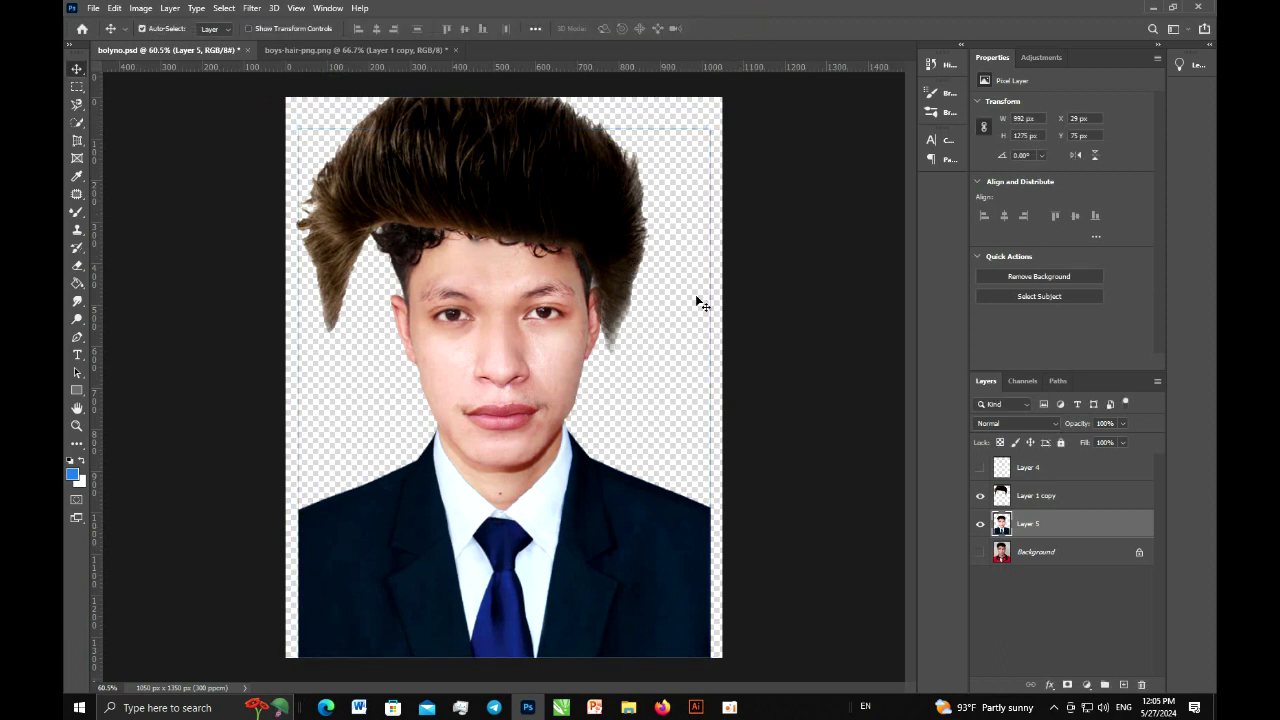
{"action": "left_click", "coordinate": [1066, 495]}
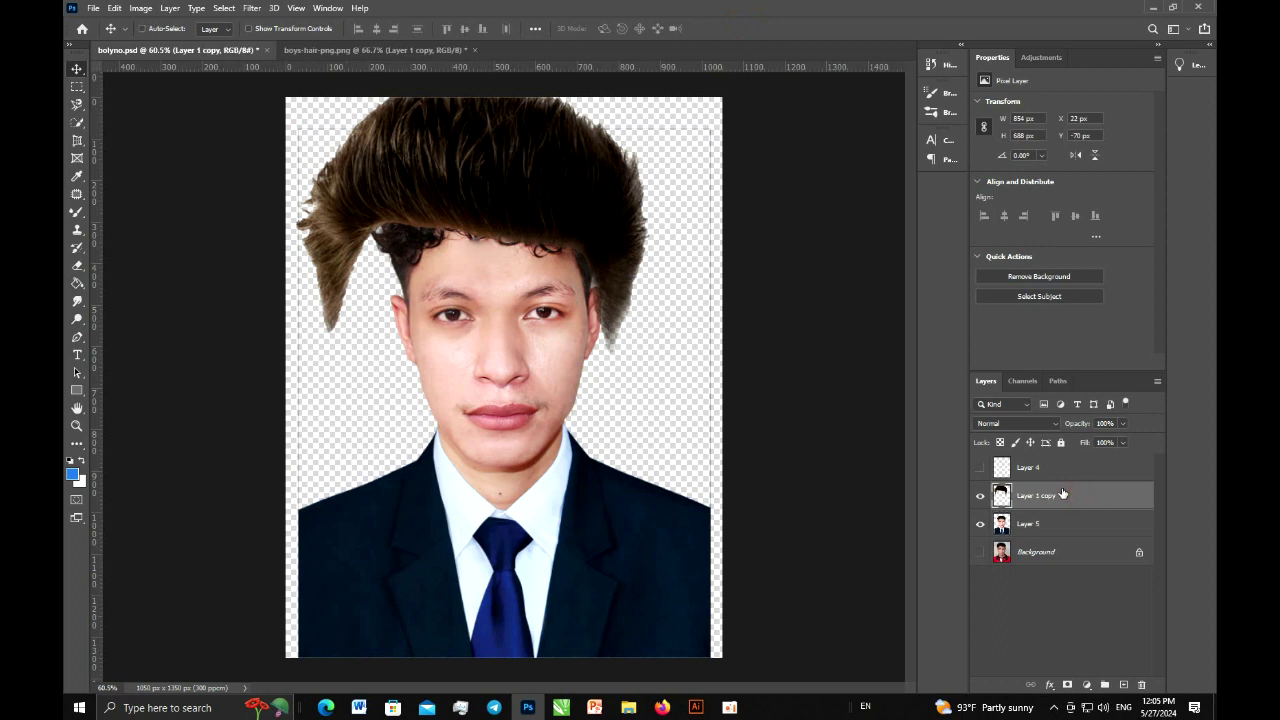
- Scale the hair layer down to roughly 66–70% and position it over the head
{"action": "key", "text": "ctrl+t"}
{"action": "scroll", "coordinate": [830, 475], "scroll_direction": "down", "scroll_amount": 3}
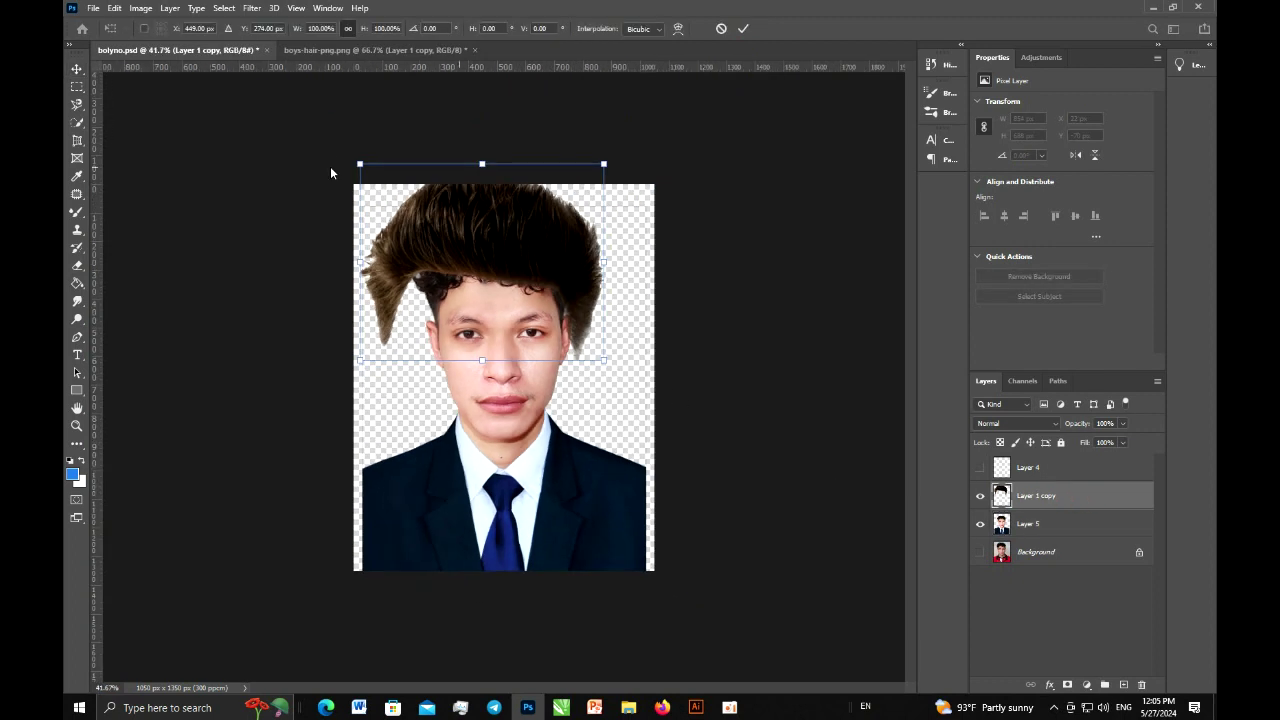
{"action": "left_click_drag", "start_coordinate": [360, 164], "coordinate": [388, 186]}
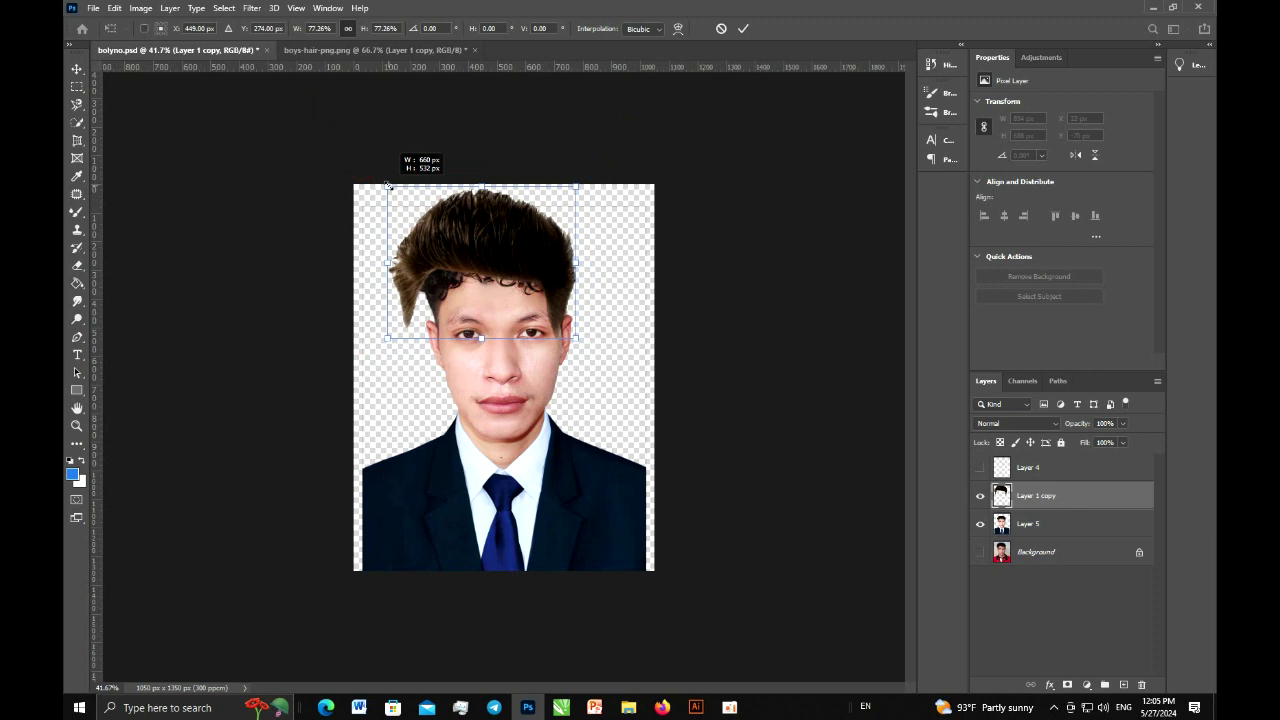
{"action": "left_click_drag", "start_coordinate": [388, 186], "coordinate": [401, 196]}
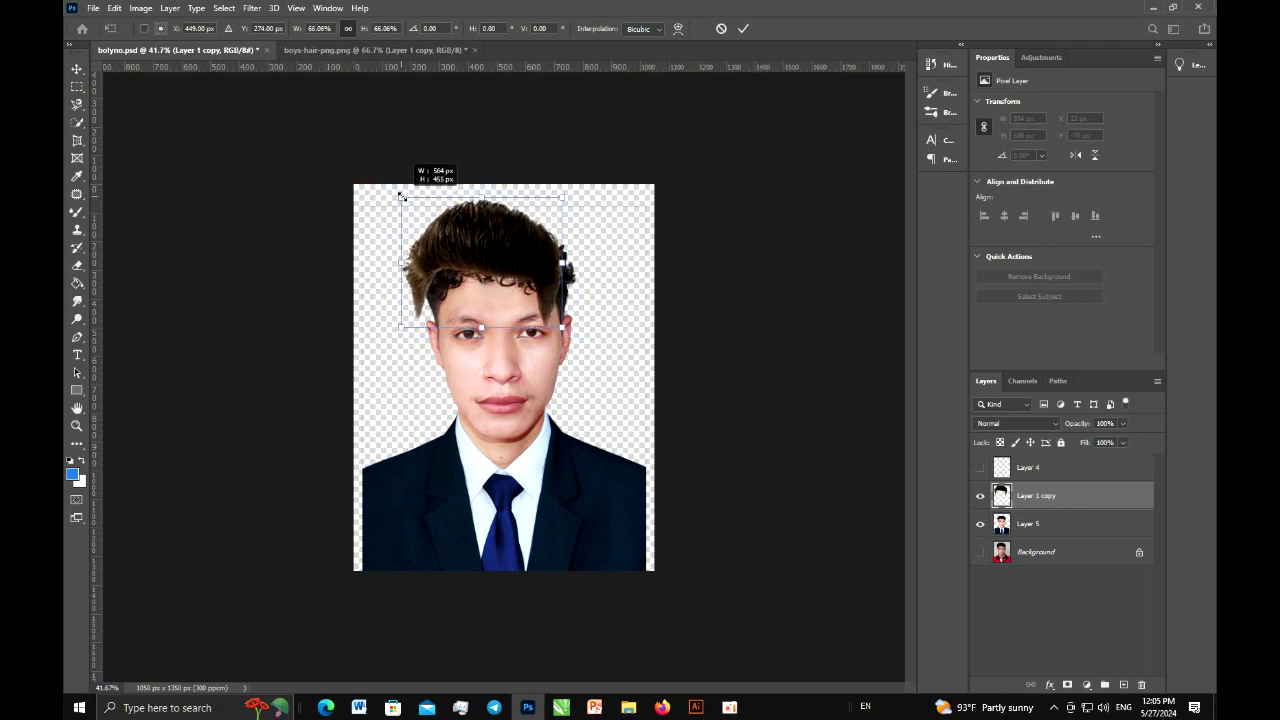
{"action": "left_click_drag", "start_coordinate": [465, 238], "coordinate": [479, 233]}
{"action": "left_click_drag", "start_coordinate": [418, 193], "coordinate": [408, 185]}
{"action": "left_click_drag", "start_coordinate": [465, 232], "coordinate": [470, 242]}
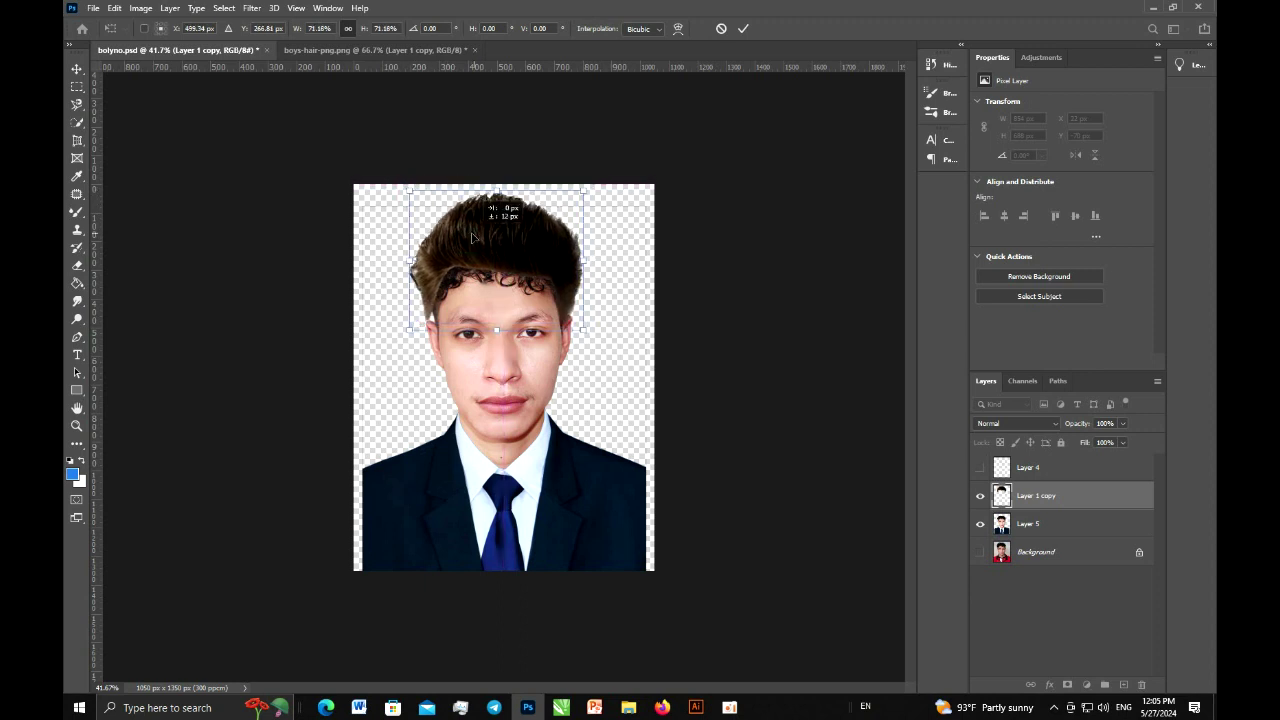
{"action": "scroll", "coordinate": [495, 258], "scroll_direction": "up", "scroll_amount": 2}
{"action": "scroll", "coordinate": [495, 258], "scroll_direction": "up", "scroll_amount": 1}
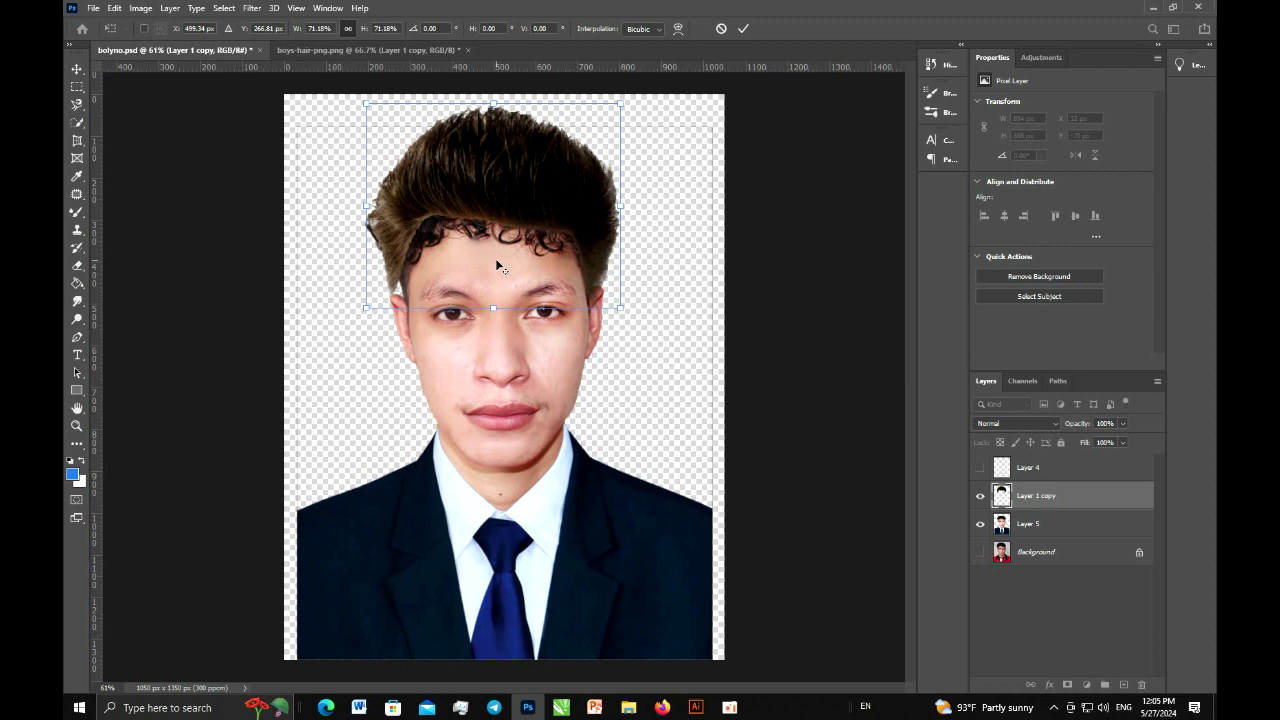
- Fine-tune the hair to about 64.65% (552 × 445 px), resting just above the brows
{"action": "left_click_drag", "start_coordinate": [365, 103], "coordinate": [377, 112]}
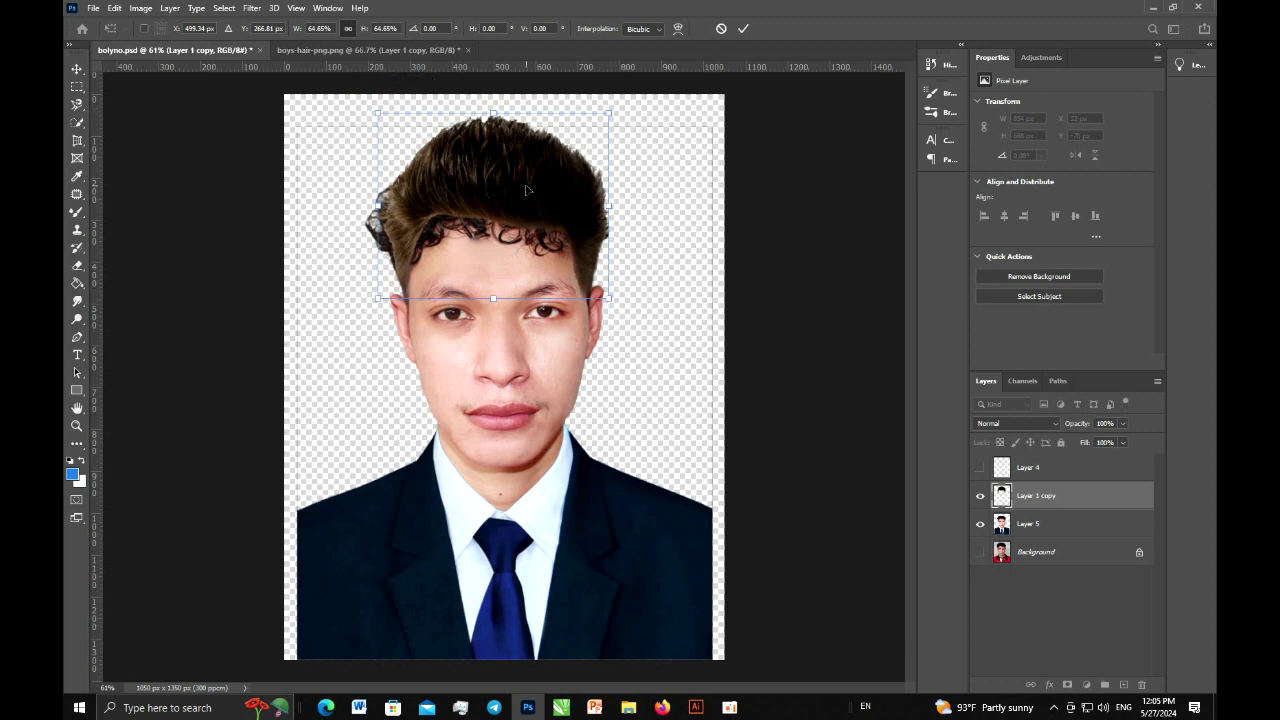
{"action": "left_click_drag", "start_coordinate": [525, 186], "coordinate": [526, 190]}
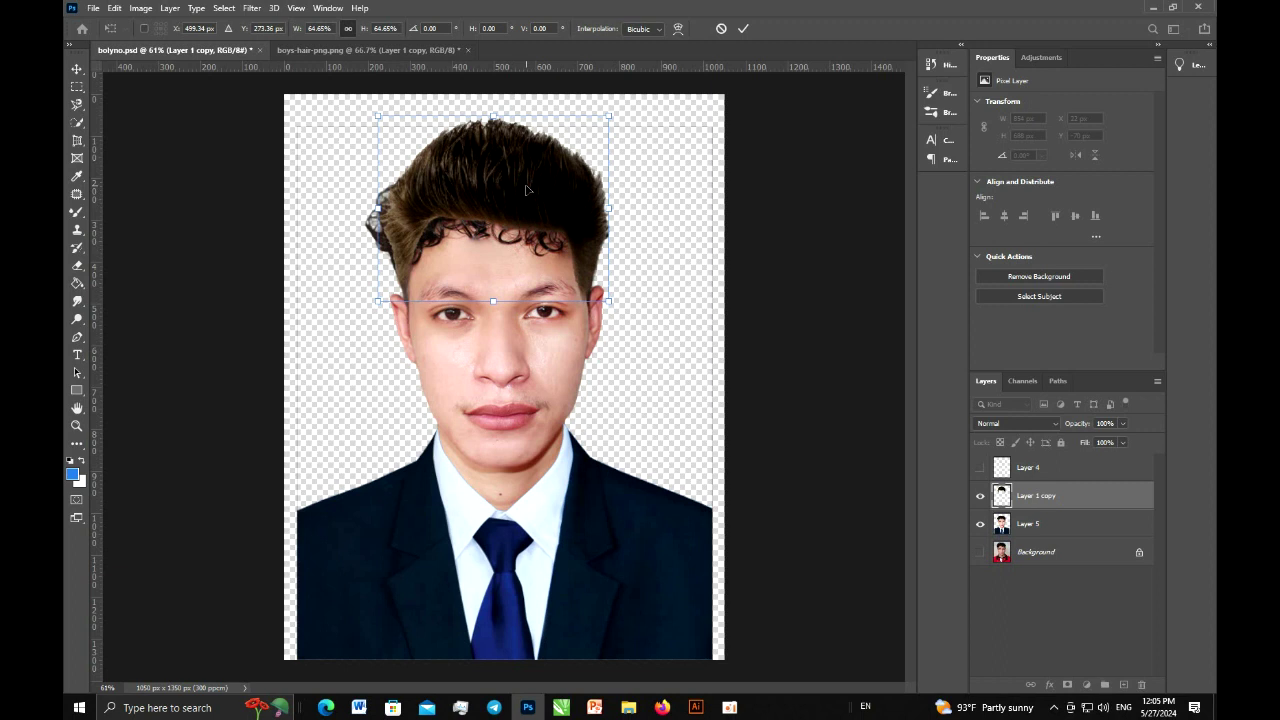
{"action": "left_click_drag", "start_coordinate": [526, 190], "coordinate": [526, 191]}
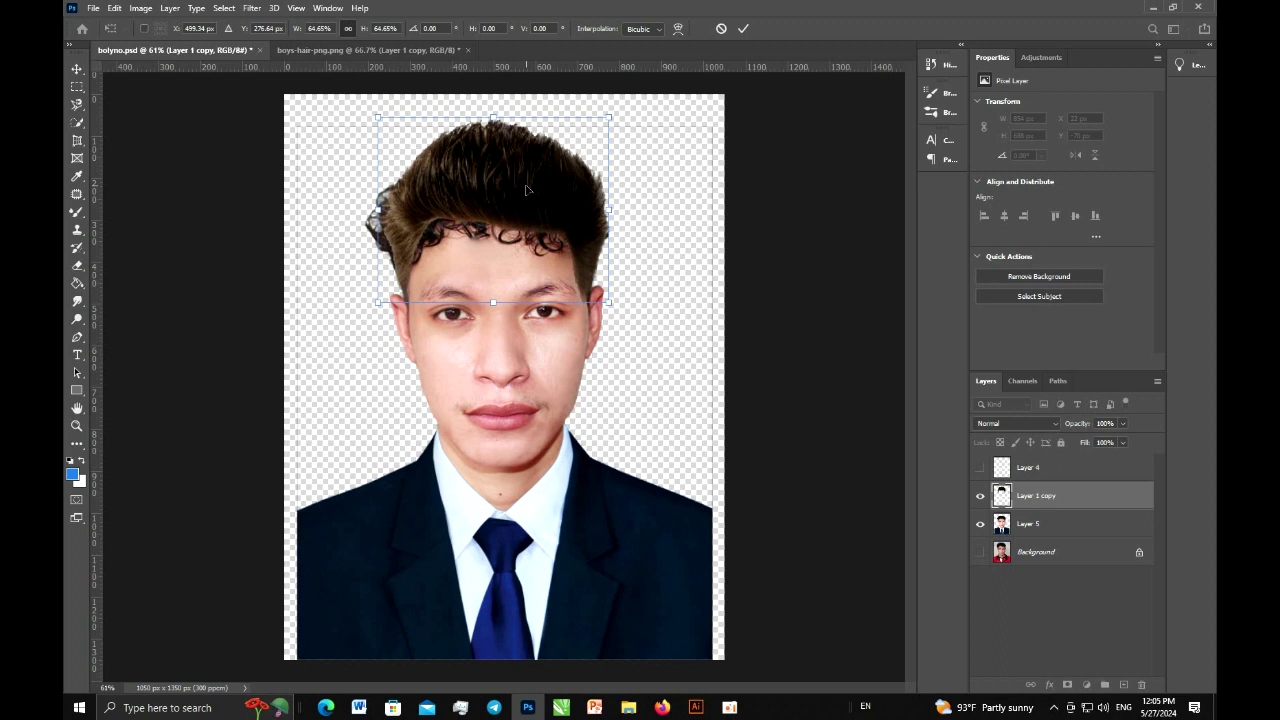
{"action": "left_click_drag", "start_coordinate": [526, 190], "coordinate": [527, 190]}
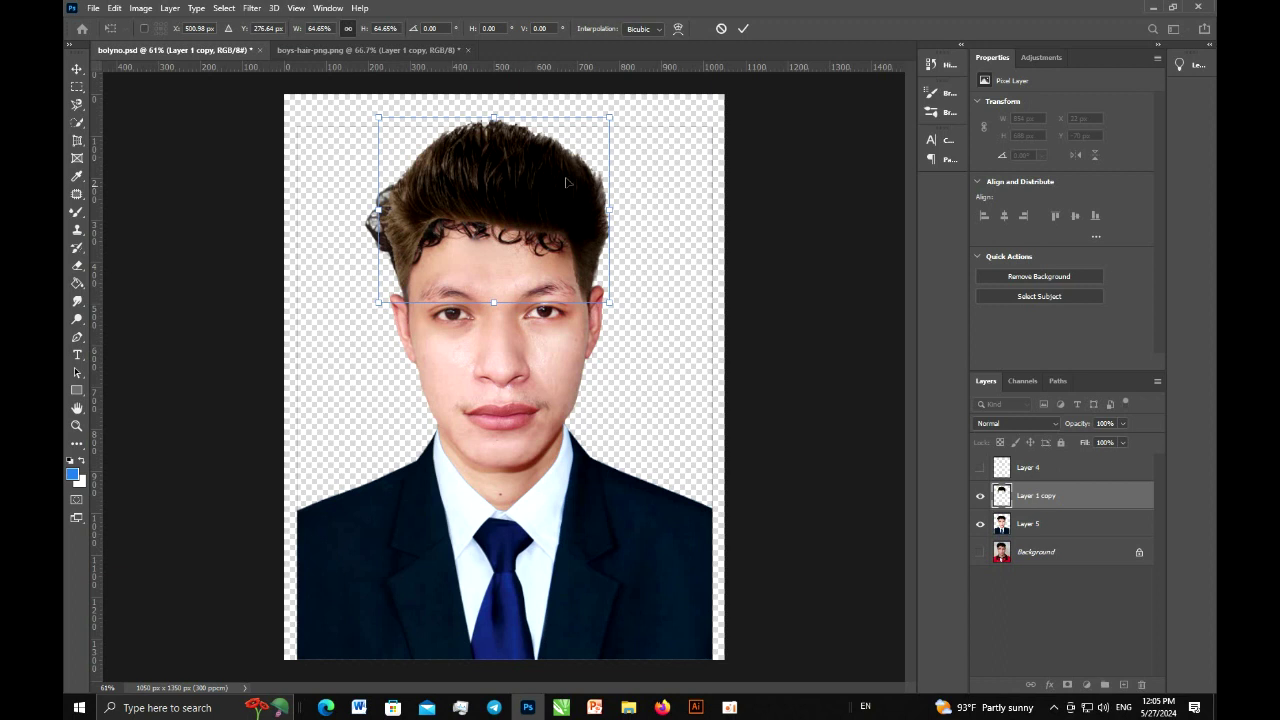
{"action": "left_click", "coordinate": [743, 29]}
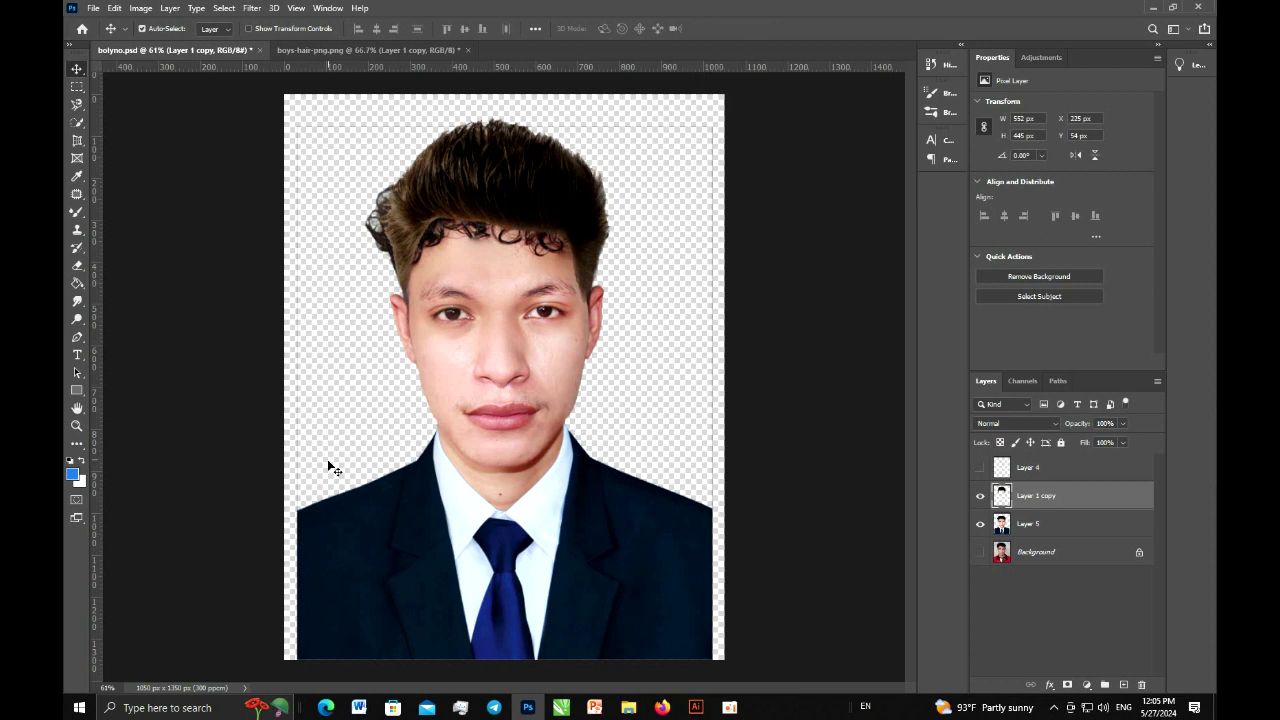
- Start a pen path along the hairline across the forehead beneath the curly fringe
{"action": "left_click", "coordinate": [77, 337]}
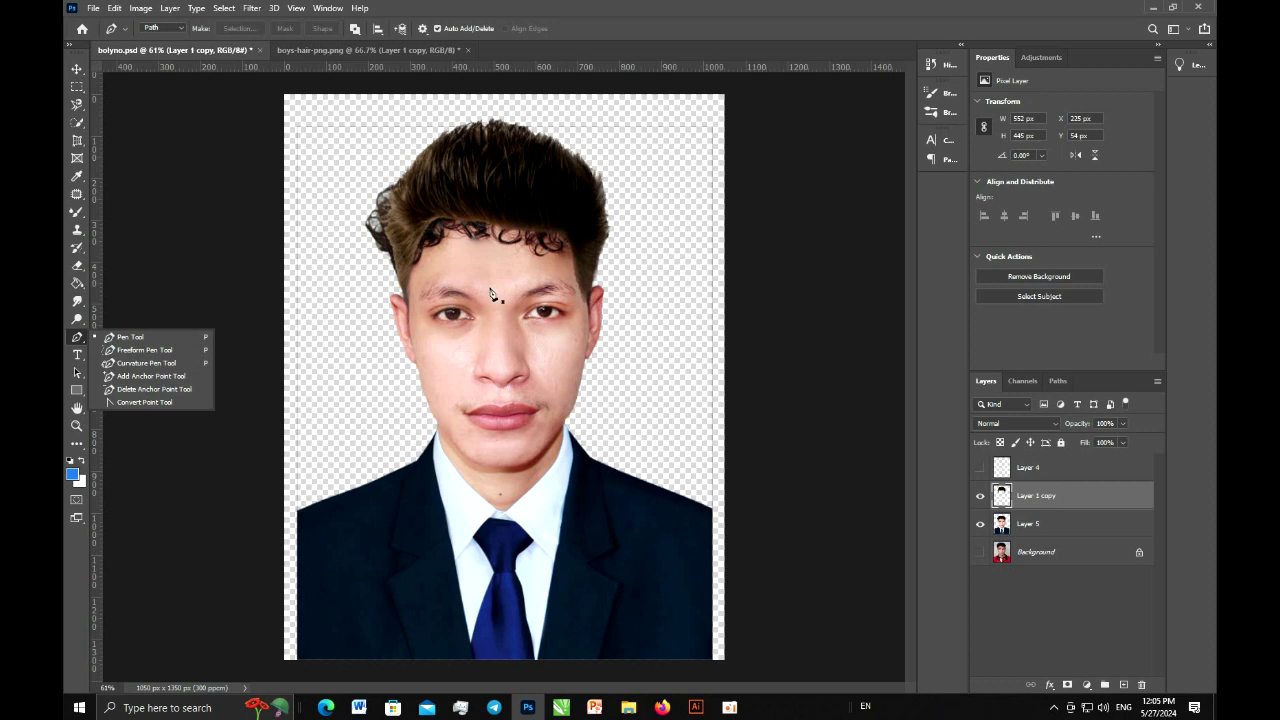
{"action": "scroll", "coordinate": [504, 290], "scroll_direction": "up", "scroll_amount": 3}
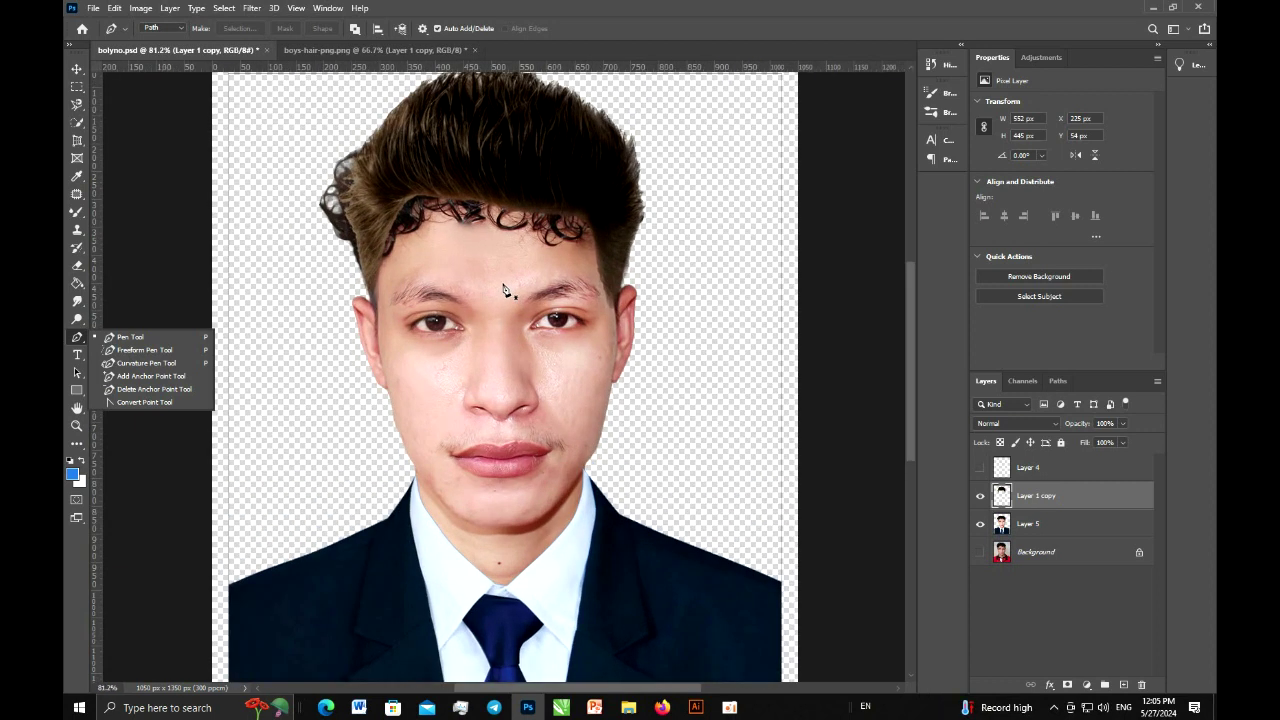
{"action": "scroll", "coordinate": [504, 290], "scroll_direction": "down", "scroll_amount": 2}
{"action": "scroll", "coordinate": [506, 298], "scroll_direction": "down", "scroll_amount": 1}
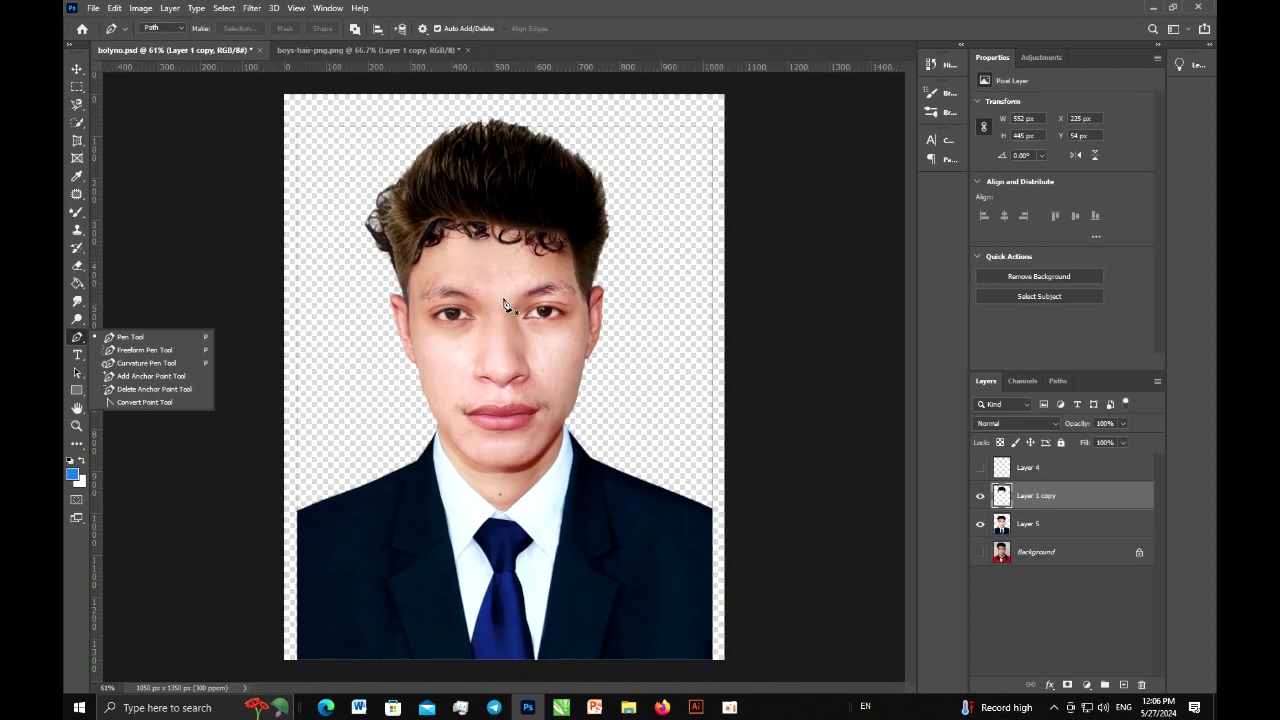
{"action": "left_click", "coordinate": [417, 273]}
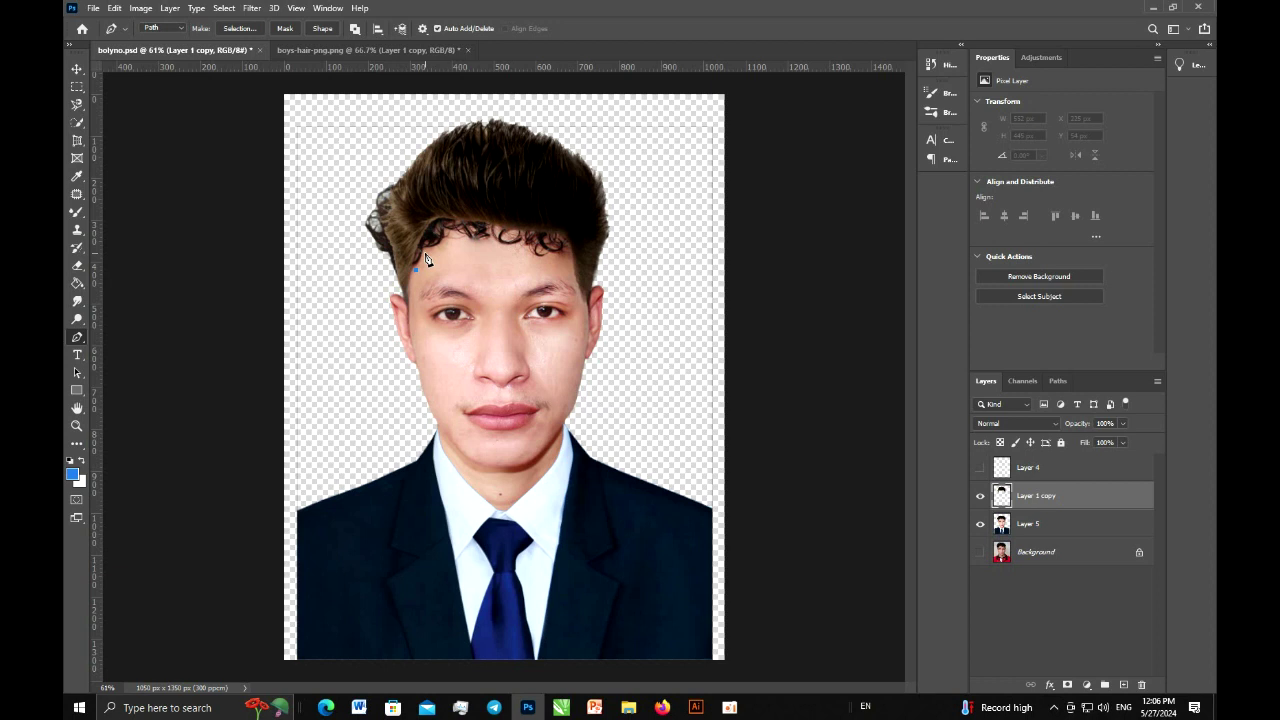
{"action": "left_click", "coordinate": [77, 69]}
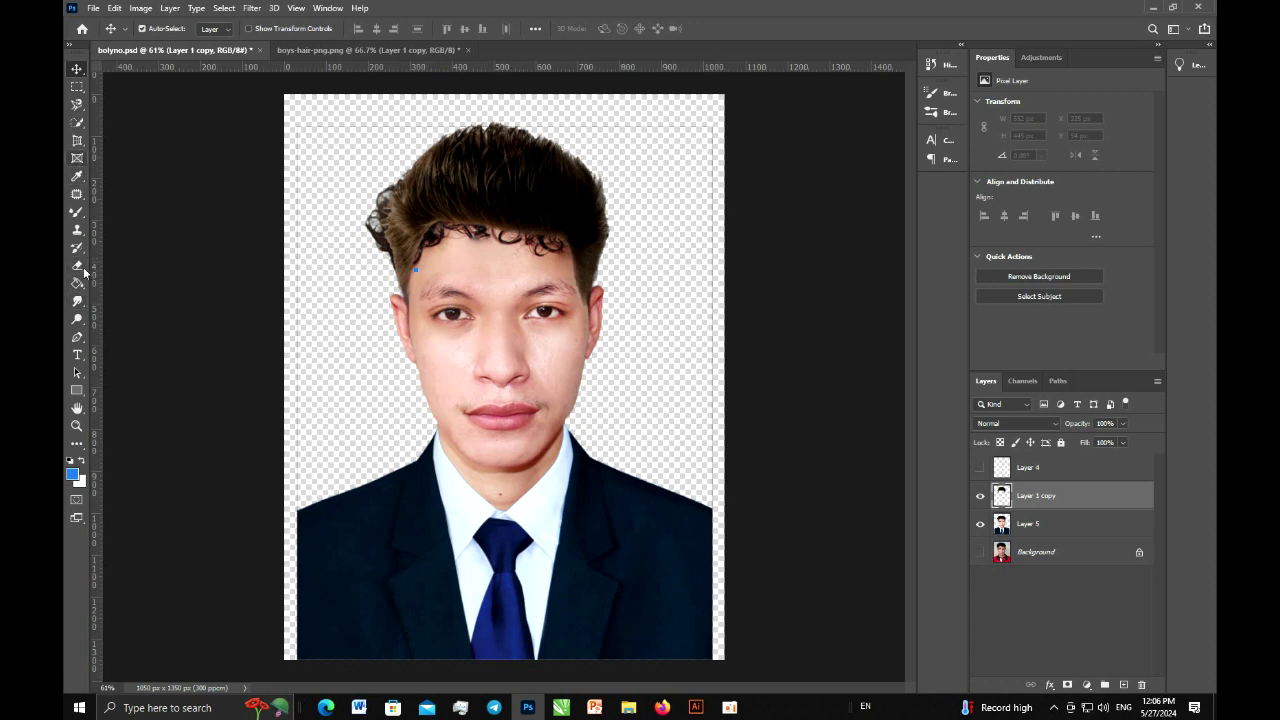
{"action": "left_click", "coordinate": [78, 337]}
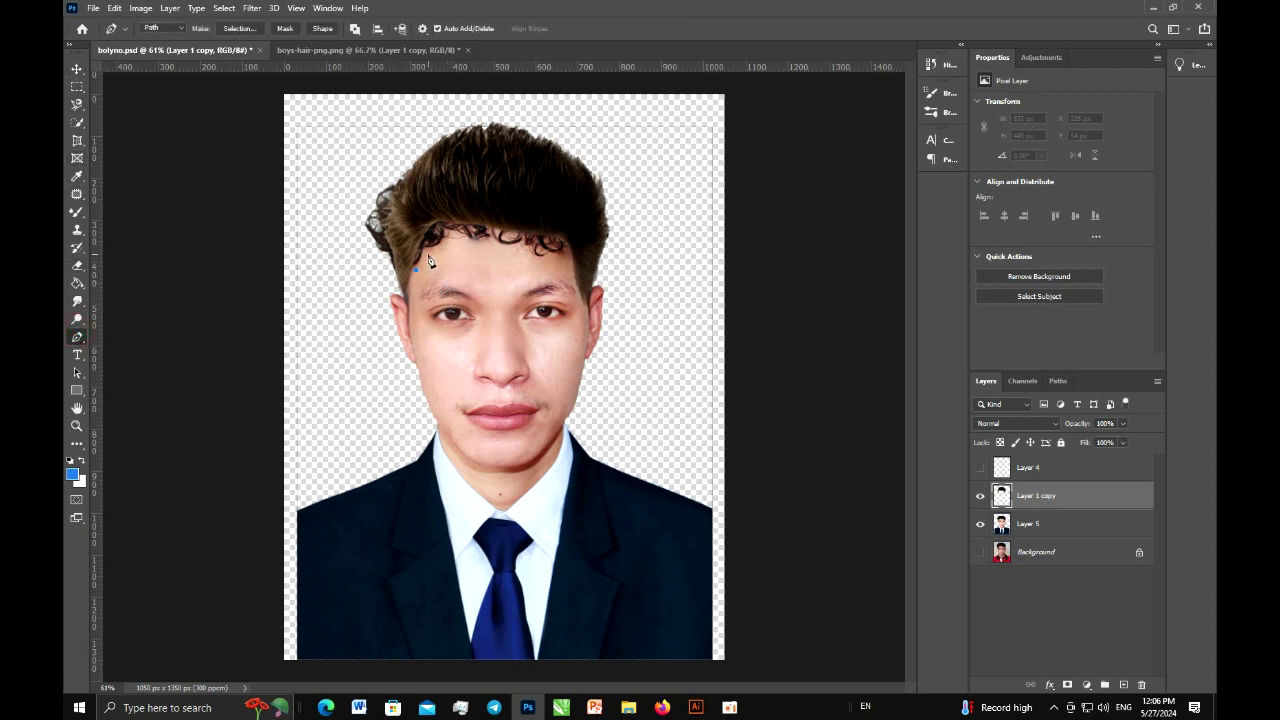
{"action": "left_click", "coordinate": [427, 256]}
{"action": "left_click", "coordinate": [439, 246]}
{"action": "left_click", "coordinate": [461, 243]}
{"action": "left_click", "coordinate": [493, 244]}
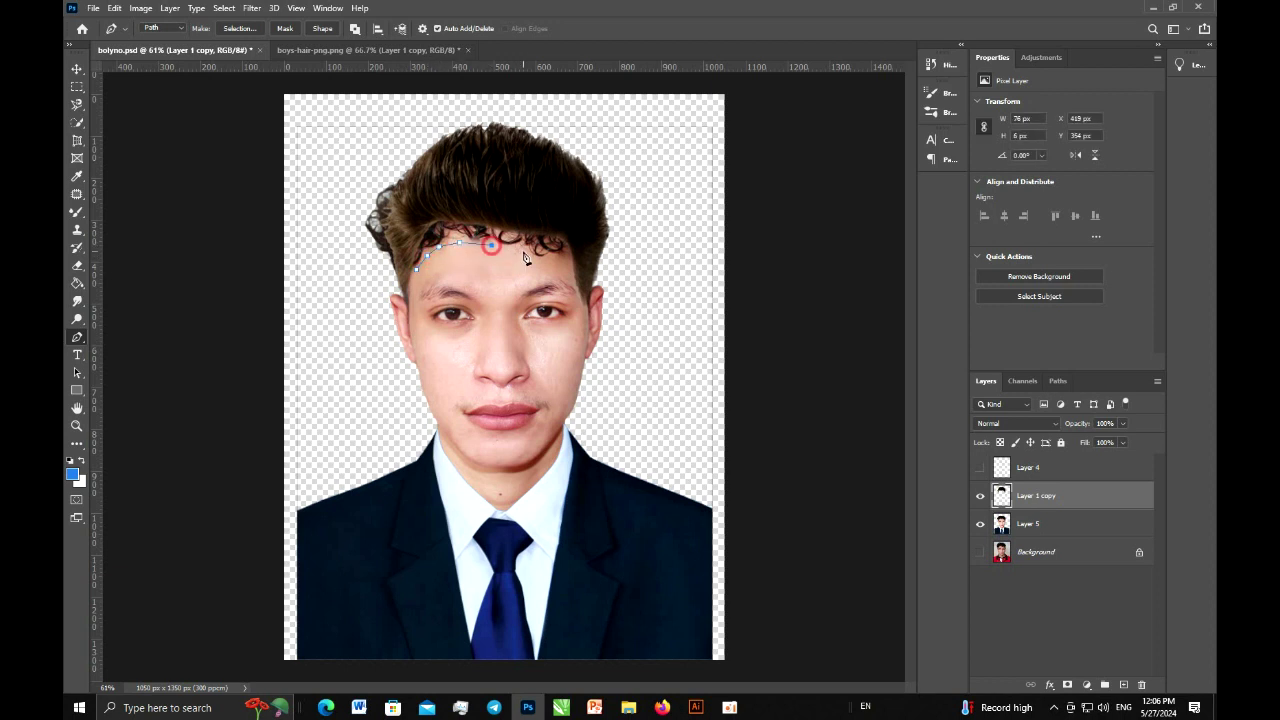
- Close the path back along the lower forehead and convert it into a selection
{"action": "left_click", "coordinate": [520, 252]}
{"action": "left_click", "coordinate": [542, 258]}
{"action": "left_click", "coordinate": [569, 258]}
{"action": "left_click", "coordinate": [573, 276]}
{"action": "left_click", "coordinate": [528, 276]}
{"action": "left_click", "coordinate": [485, 274]}
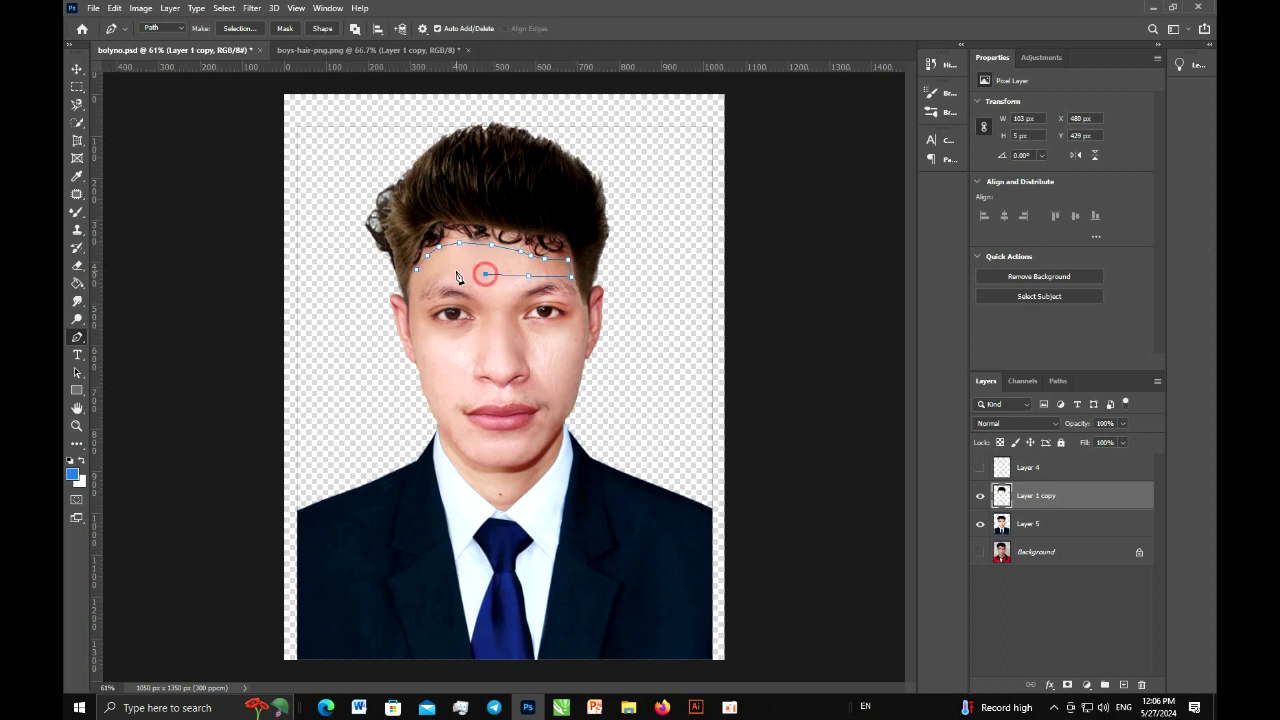
{"action": "left_click", "coordinate": [455, 271]}
{"action": "key", "text": "ctrl+Return"}
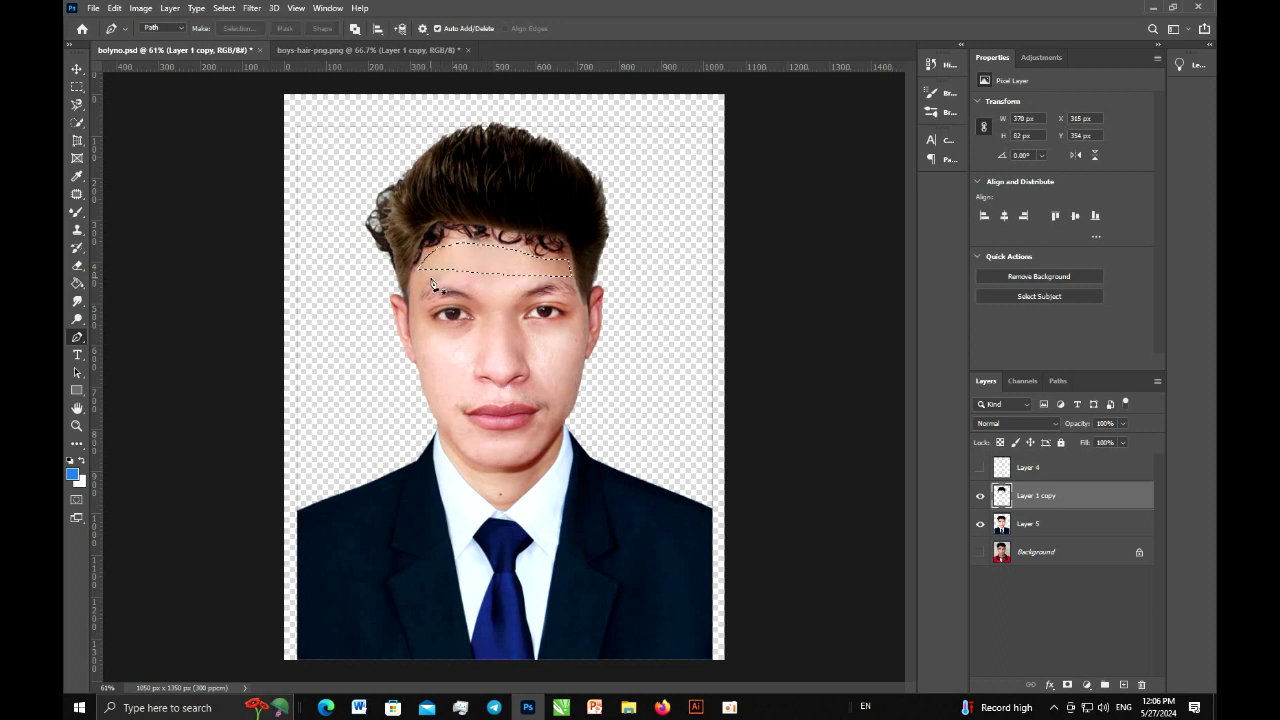
- Copy the forehead strip from Layer 5 onto new Layer 6 and nudge it up over the fringe
{"action": "left_click", "coordinate": [1060, 526]}
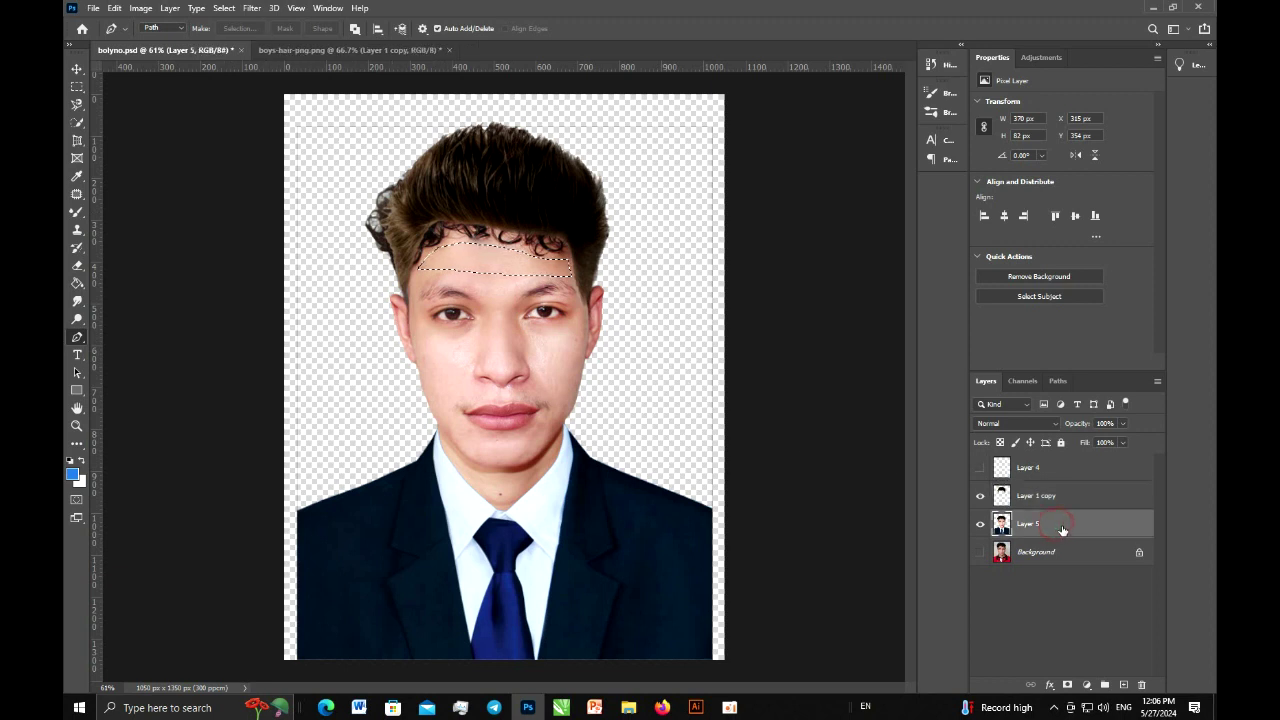
{"action": "key", "text": "ctrl+j"}
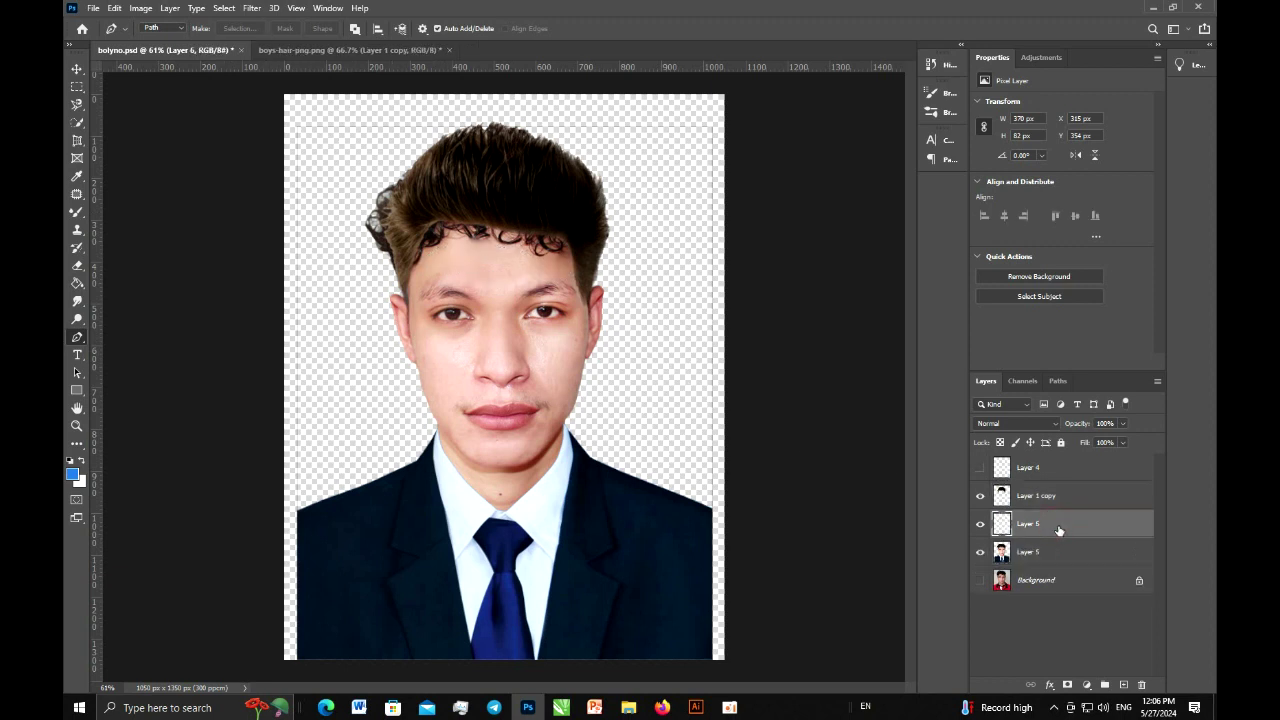
{"action": "left_click", "coordinate": [84, 69]}
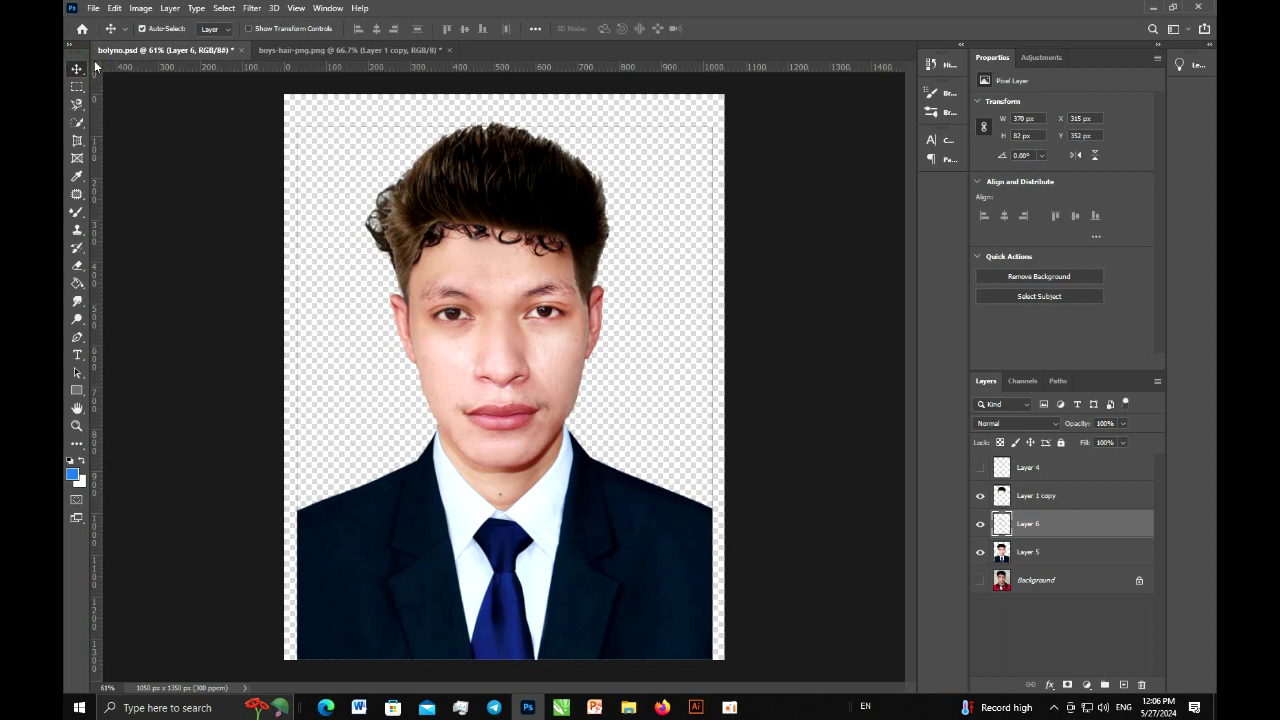
{"action": "key", "text": "Up"}
{"action": "key", "text": "Up"}
{"action": "key", "text": "Up"}
{"action": "key", "text": "Up"}
{"action": "key", "text": "Up"}
{"action": "key", "text": "Up"}
{"action": "key", "text": "Up"}
{"action": "key", "text": "Up"}
{"action": "key", "text": "Up"}
{"action": "key", "text": "Up"}
{"action": "key", "text": "Up"}
{"action": "key", "text": "Up"}
{"action": "key", "text": "Up"}
{"action": "key", "text": "Up"}
{"action": "key", "text": "Up"}
{"action": "key", "text": "Up"}
{"action": "key", "text": "Up"}
{"action": "key", "text": "Up"}
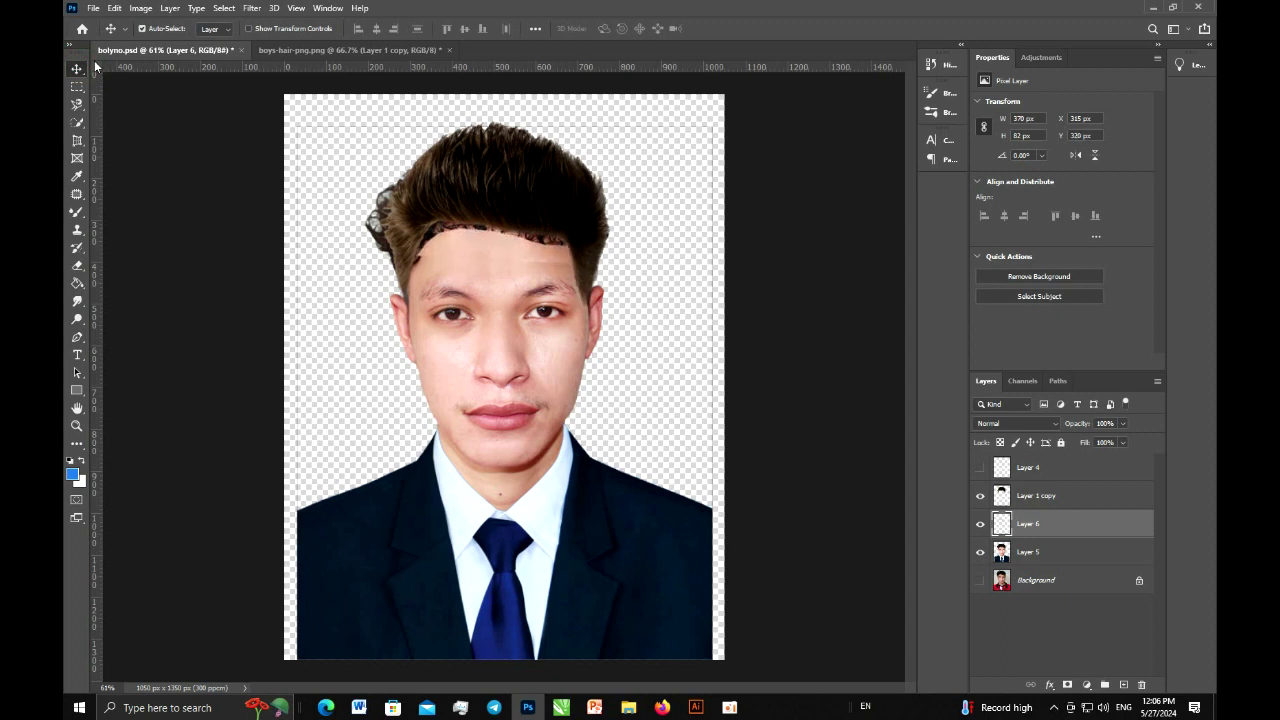
{"action": "key", "text": "ctrl+t"}
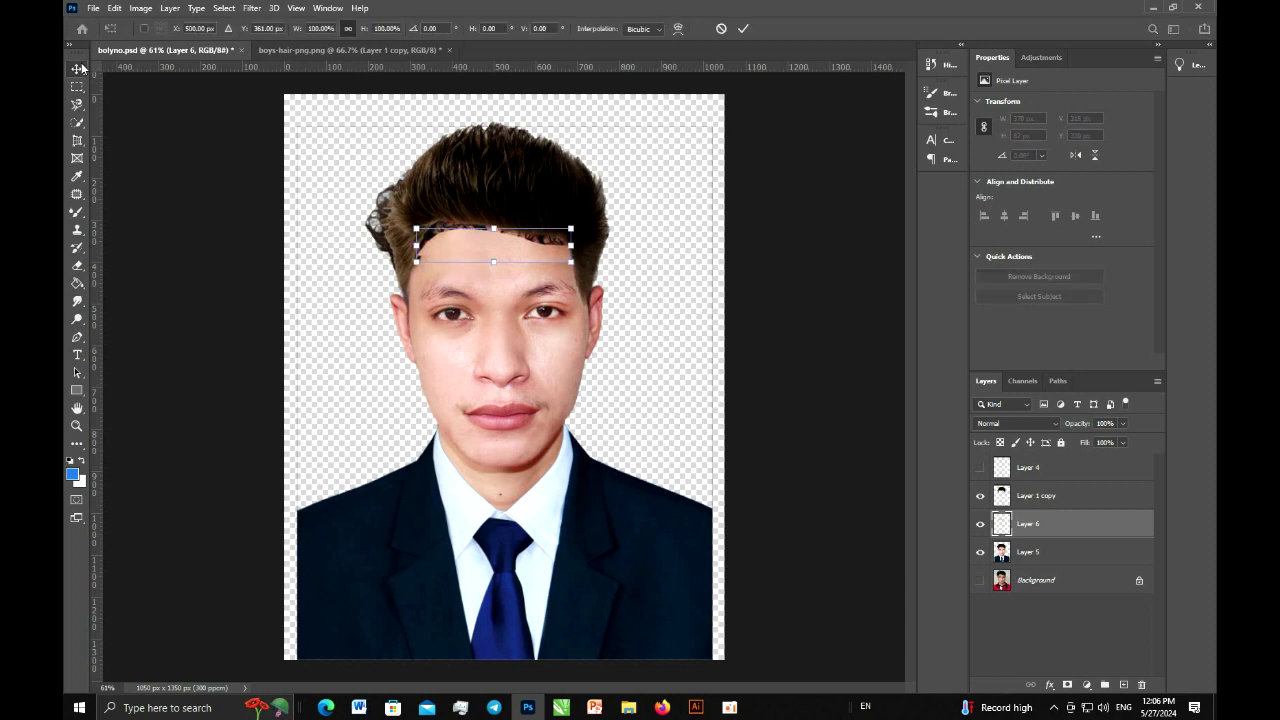
- Stretch the forehead patch to about 102% wide by 153% tall to hide the curls
{"action": "left_click_drag", "start_coordinate": [492, 228], "coordinate": [494, 221]}
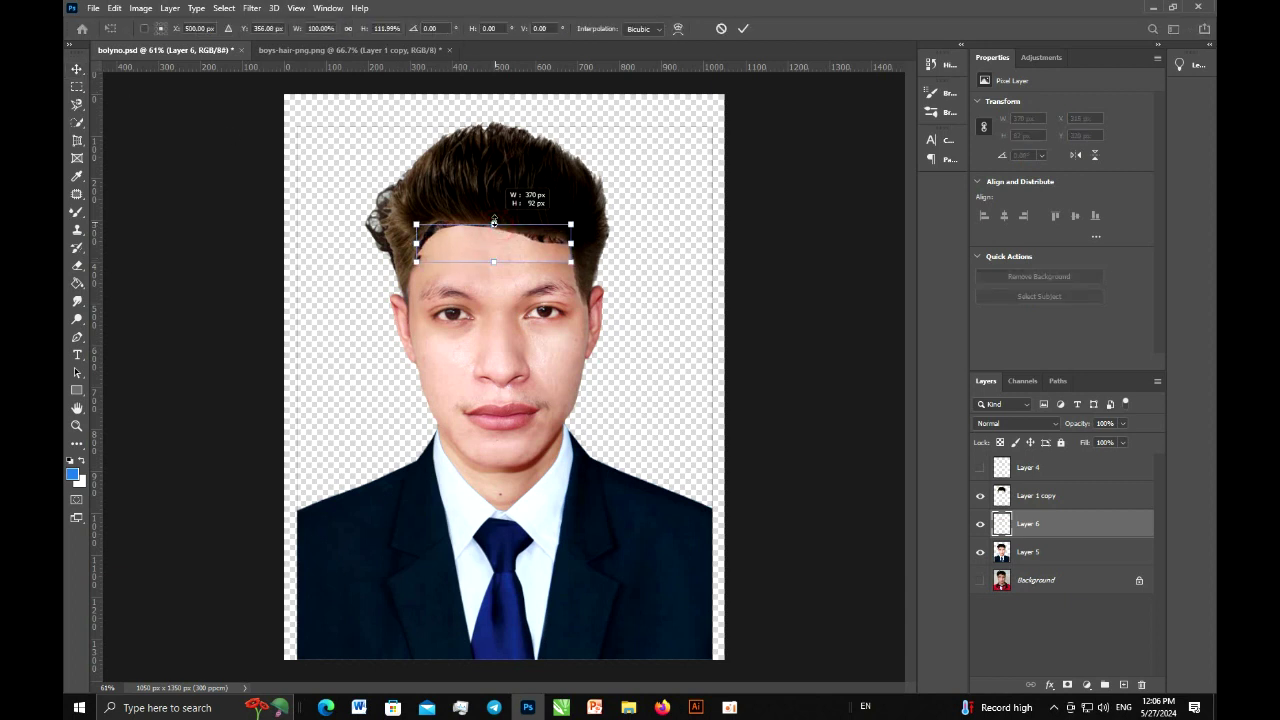
{"action": "left_click_drag", "start_coordinate": [494, 221], "coordinate": [493, 213]}
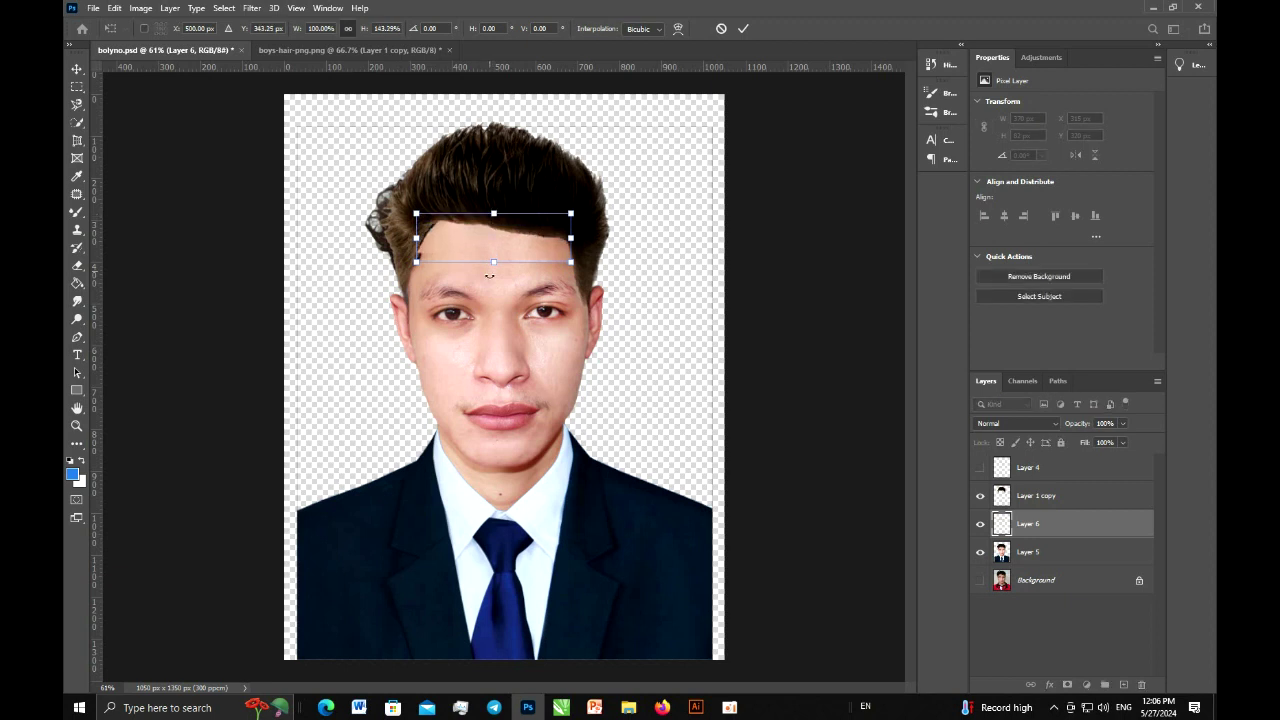
{"action": "left_click_drag", "start_coordinate": [493, 262], "coordinate": [493, 265]}
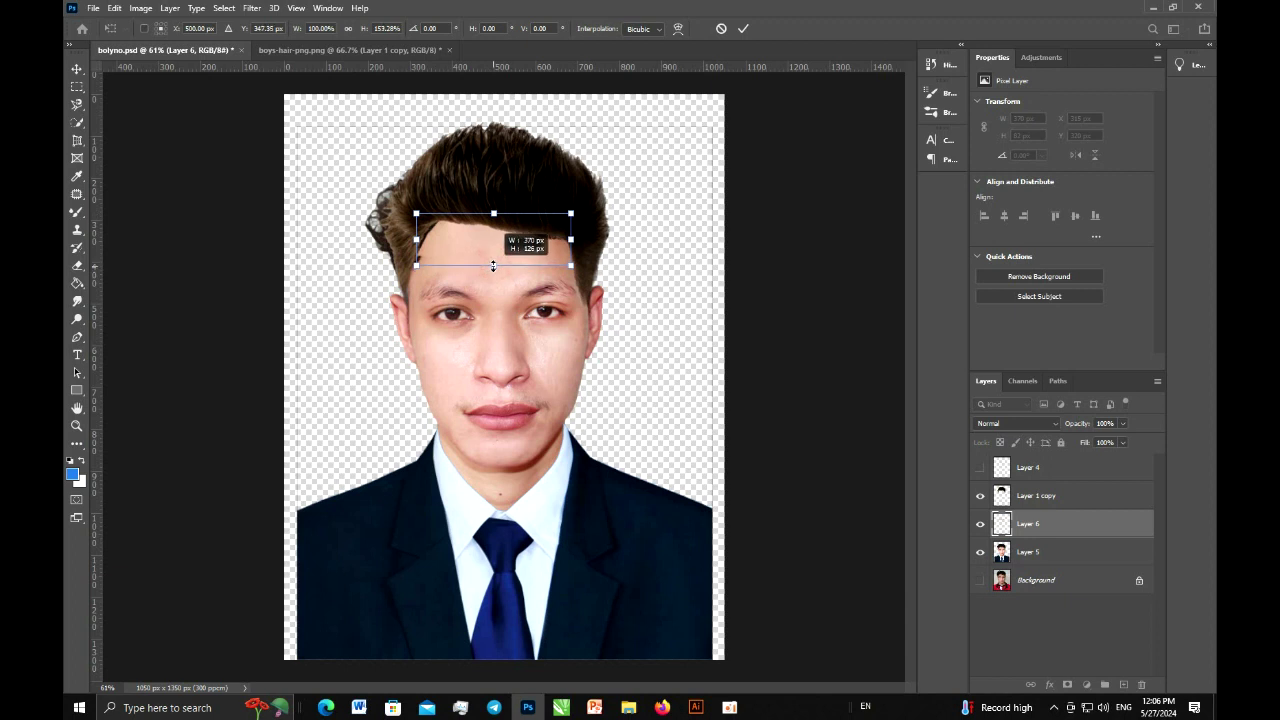
{"action": "left_click_drag", "start_coordinate": [416, 238], "coordinate": [413, 239]}
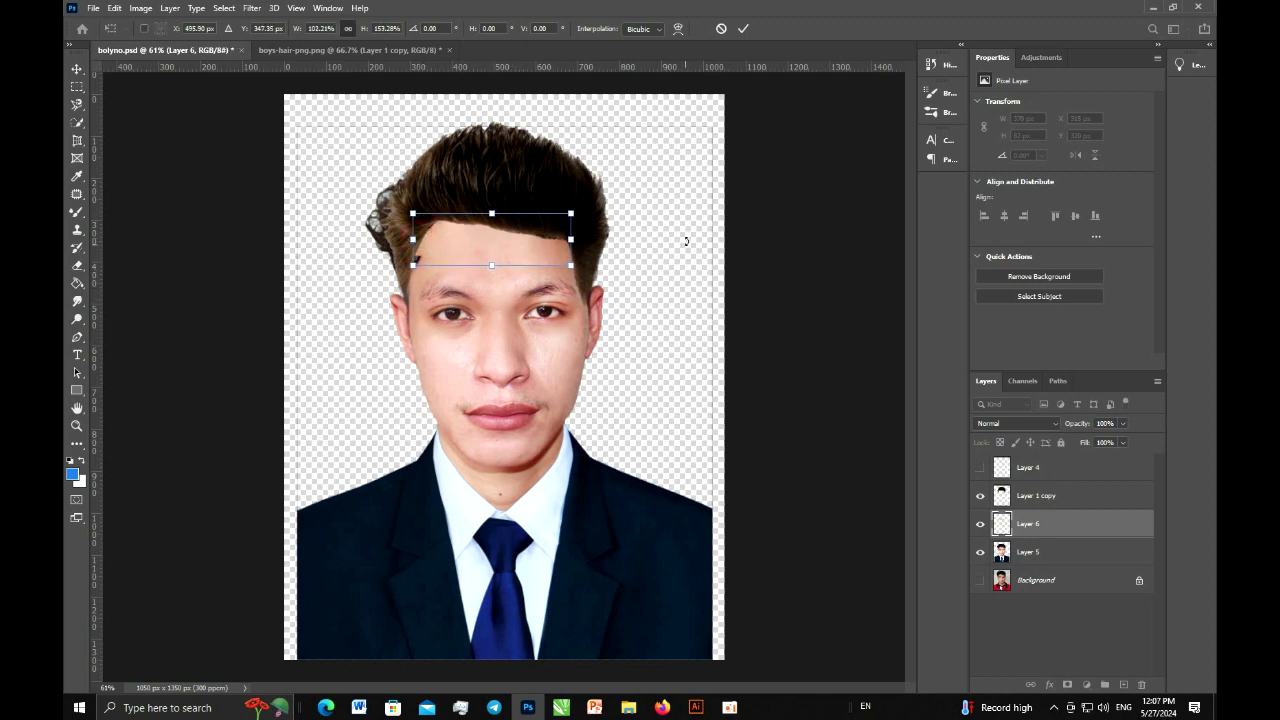
{"action": "left_click", "coordinate": [743, 28]}
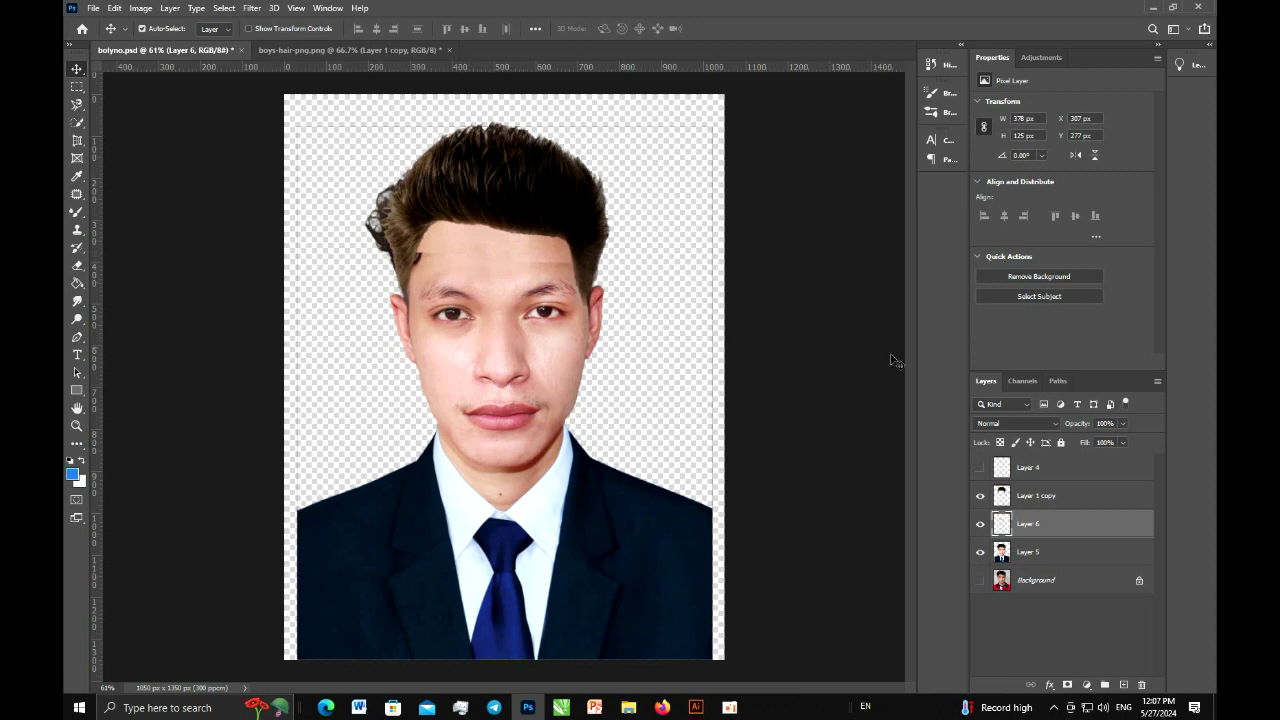
- Merge Layer 6 with Layer 5 into one portrait layer and enable Auto-Select
{"action": "left_click", "coordinate": [1034, 553], "text": "ctrl"}
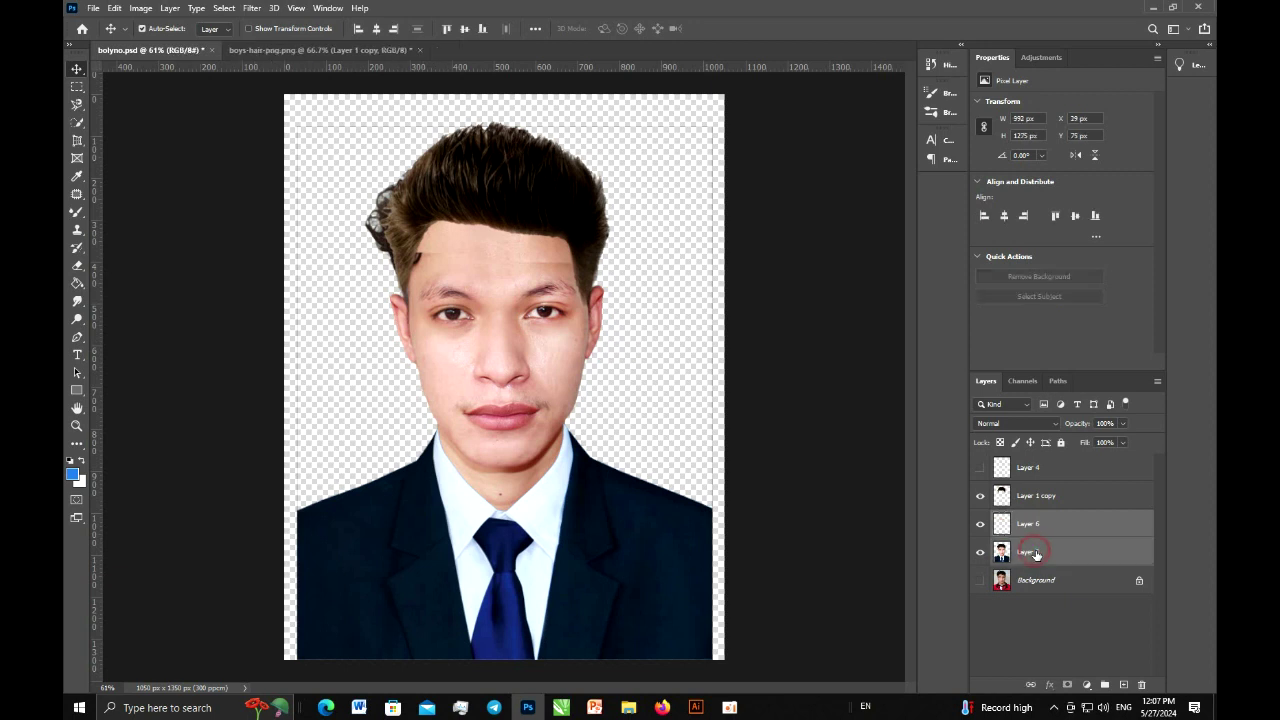
{"action": "key", "text": "ctrl+e"}
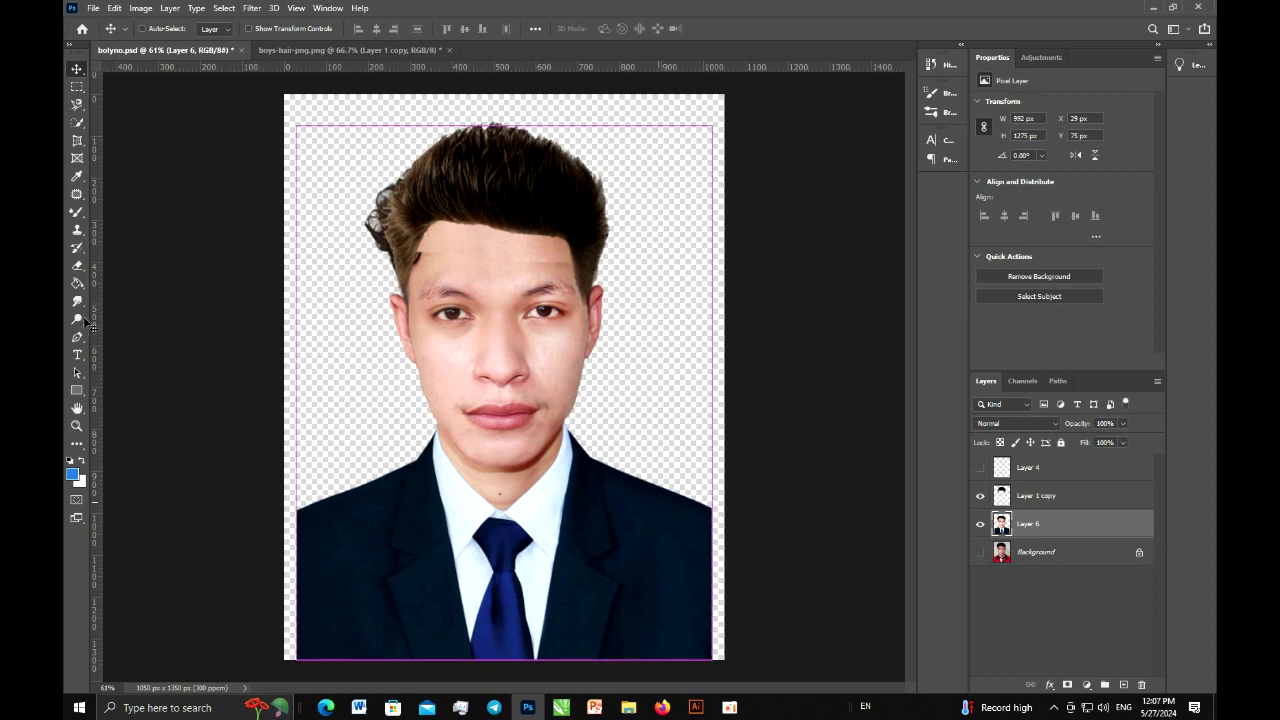
{"action": "key", "text": "ctrl"}
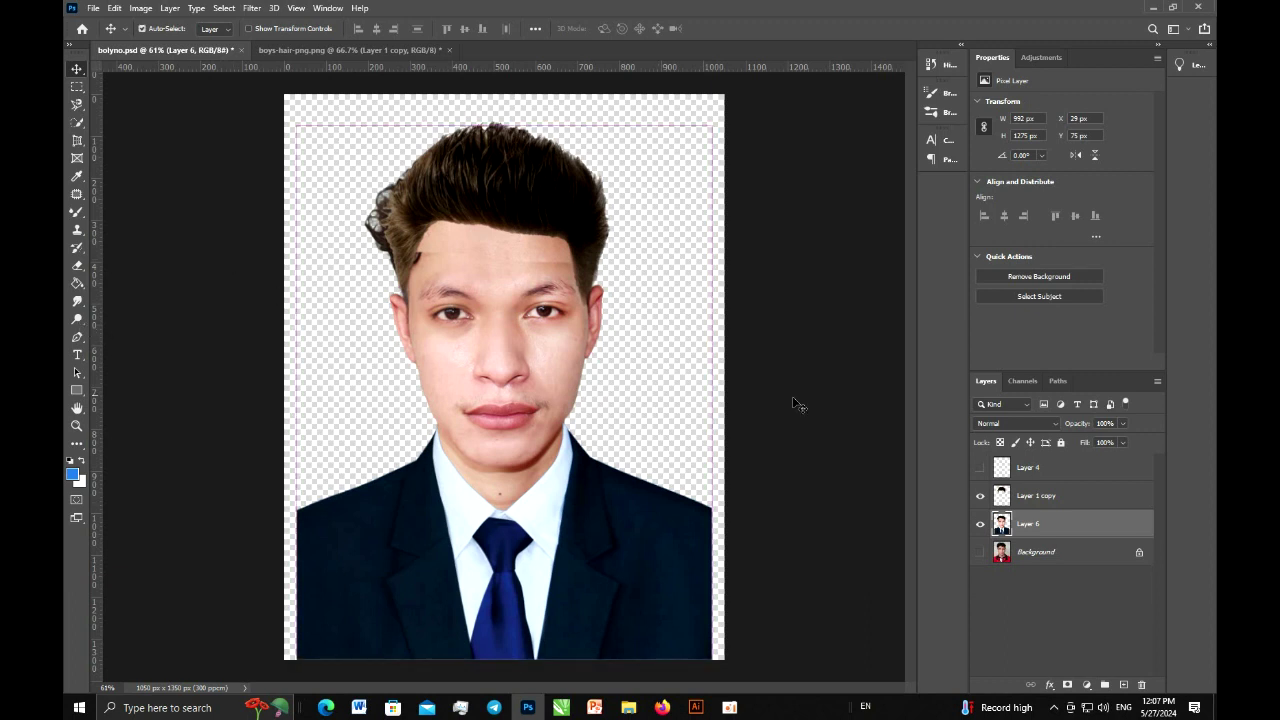
- Trace a pen path around the new hair and up over the top of the canvas
{"action": "left_click", "coordinate": [77, 338]}
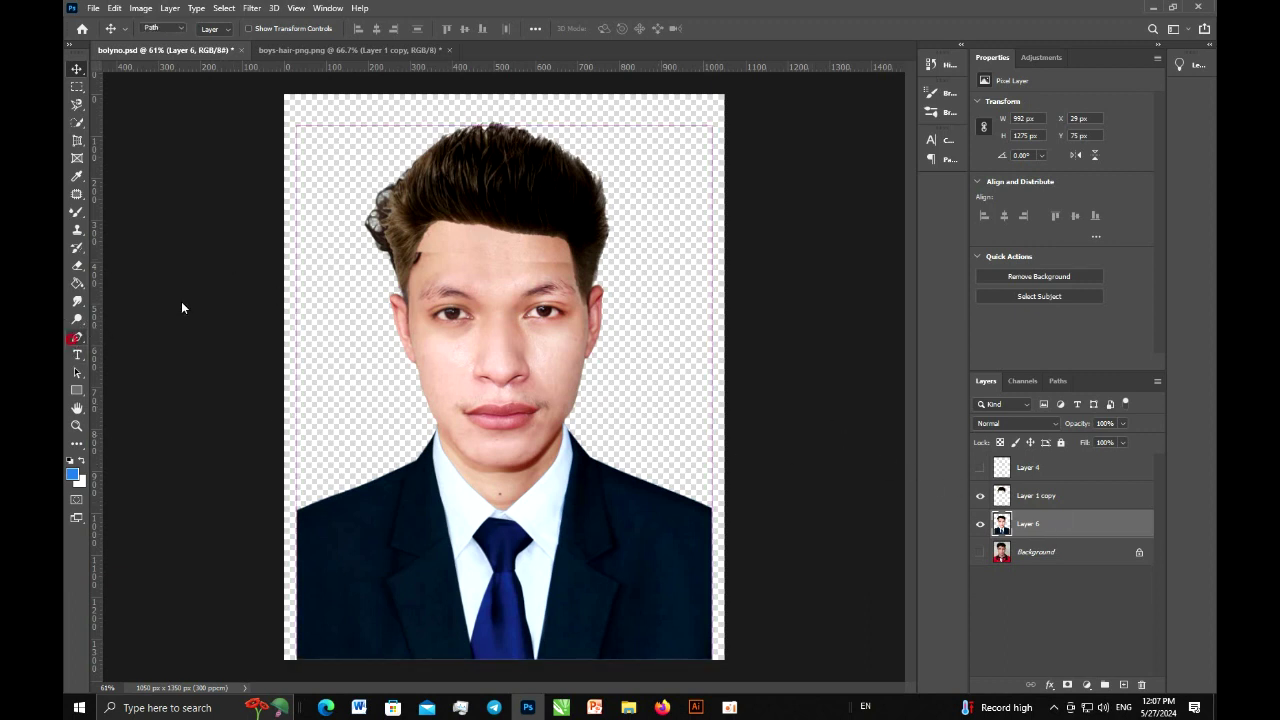
{"action": "left_click", "coordinate": [391, 281]}
{"action": "left_click", "coordinate": [402, 261]}
{"action": "left_click", "coordinate": [409, 210]}
{"action": "left_click", "coordinate": [437, 159]}
{"action": "left_click", "coordinate": [494, 149]}
{"action": "left_click", "coordinate": [556, 172]}
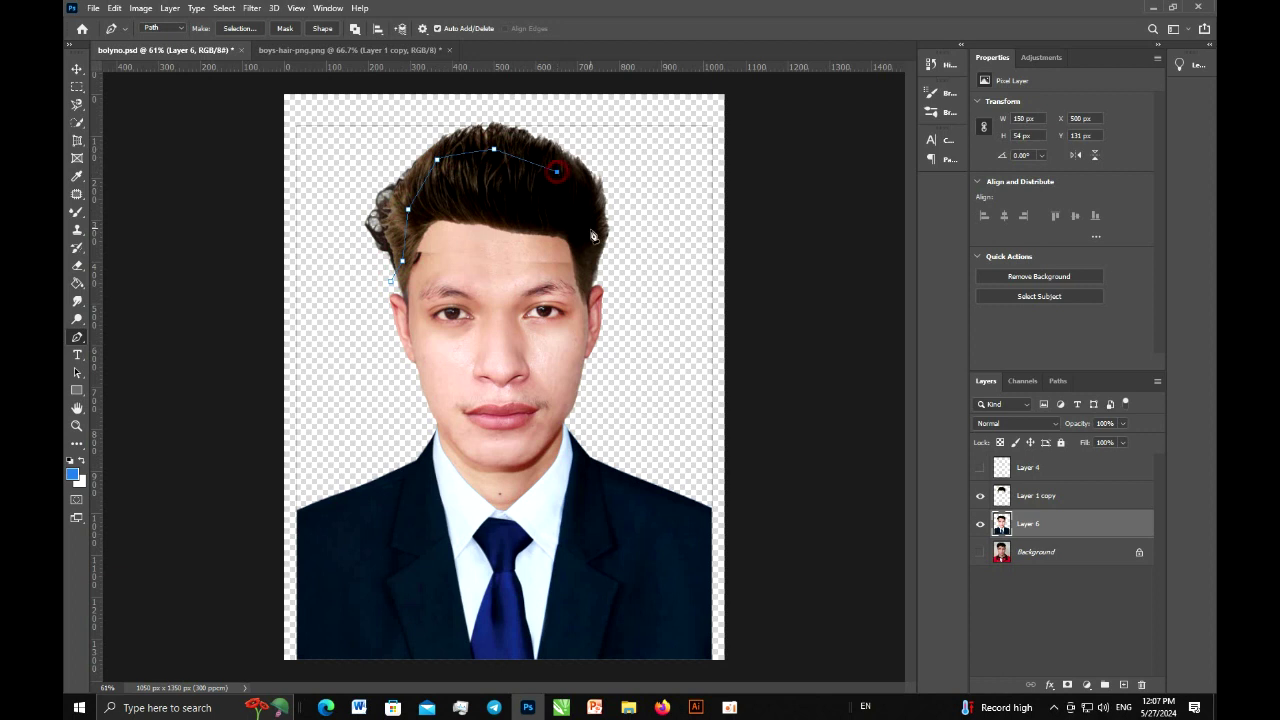
{"action": "left_click", "coordinate": [603, 220]}
{"action": "left_click", "coordinate": [593, 241]}
{"action": "left_click", "coordinate": [630, 276]}
{"action": "left_click", "coordinate": [664, 232]}
{"action": "left_click", "coordinate": [692, 126]}
{"action": "left_click", "coordinate": [598, 104]}
{"action": "left_click", "coordinate": [508, 90]}
{"action": "left_click", "coordinate": [404, 101]}
{"action": "left_click", "coordinate": [308, 168]}
{"action": "left_click", "coordinate": [330, 282]}
- Convert the path to a feathered selection and delete the stray curls
{"action": "key", "text": "ctrl+Return"}
{"action": "key", "text": "shift+F6"}
{"action": "key", "text": "Return"}
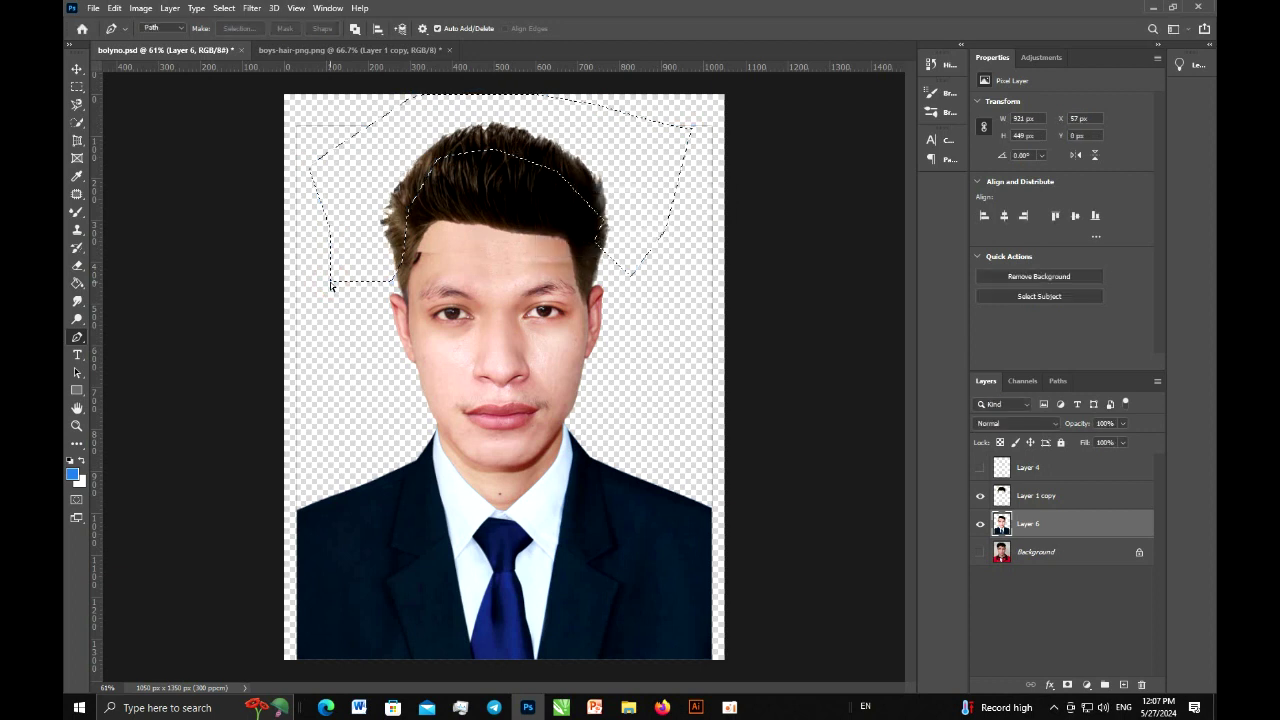
{"action": "key", "text": "ctrl+d"}
{"action": "left_click", "coordinate": [78, 338]}
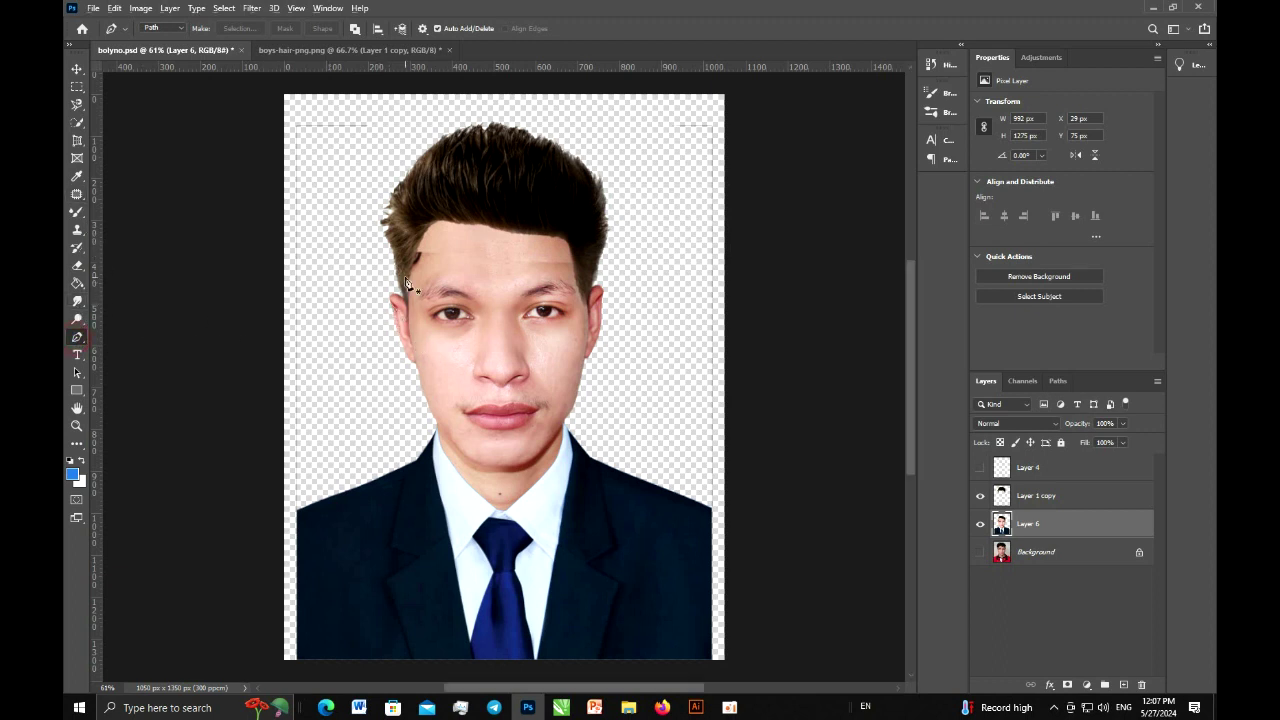
{"action": "scroll", "coordinate": [411, 265], "scroll_direction": "up", "scroll_amount": 2}
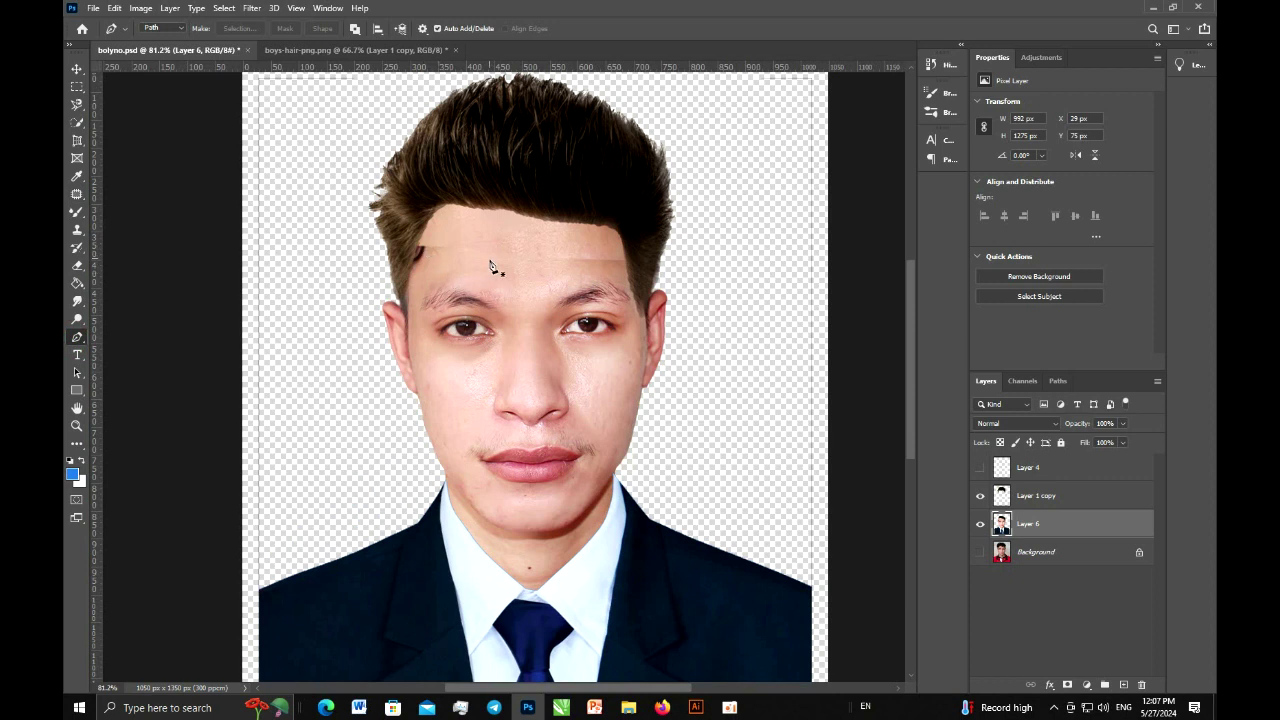
- Patch the small hair spots on the forehead near the brow with clean skin
{"action": "left_click", "coordinate": [77, 194]}
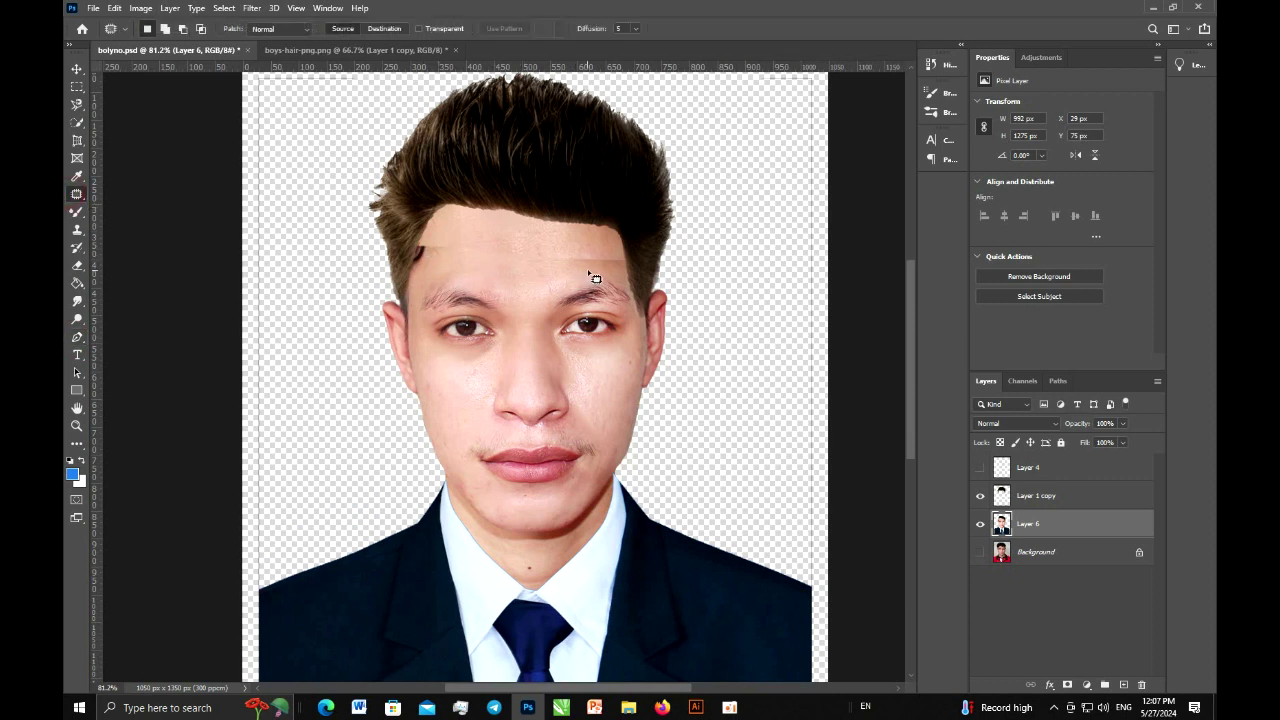
{"action": "mouse_move", "coordinate": [603, 266]}
{"action": "left_mouse_down"}
{"action": "mouse_move", "coordinate": [632, 259]}
{"action": "mouse_move", "coordinate": [610, 268]}
{"action": "left_mouse_up"}
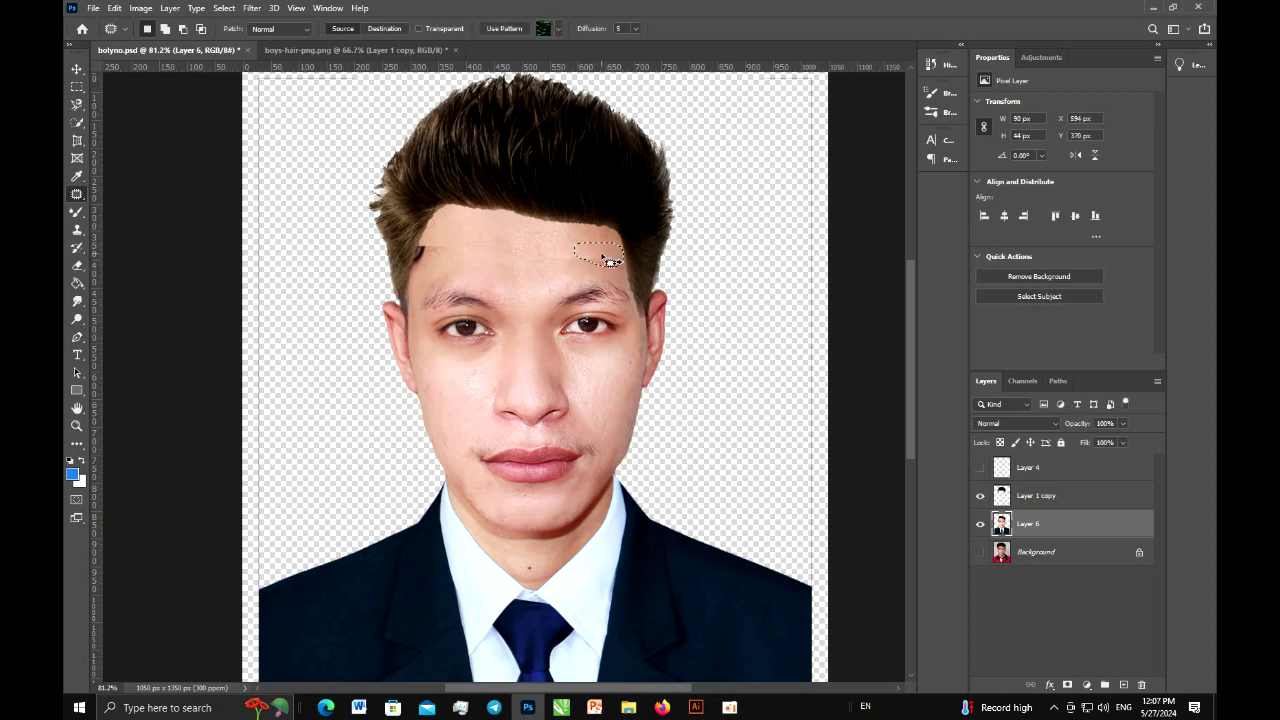
{"action": "left_click_drag", "start_coordinate": [602, 258], "coordinate": [610, 283]}
{"action": "key", "text": "ctrl+d"}
{"action": "mouse_move", "coordinate": [592, 262]}
{"action": "left_mouse_down"}
{"action": "mouse_move", "coordinate": [613, 269]}
{"action": "mouse_move", "coordinate": [578, 264]}
{"action": "left_mouse_up"}
{"action": "left_click_drag", "start_coordinate": [598, 264], "coordinate": [571, 264]}
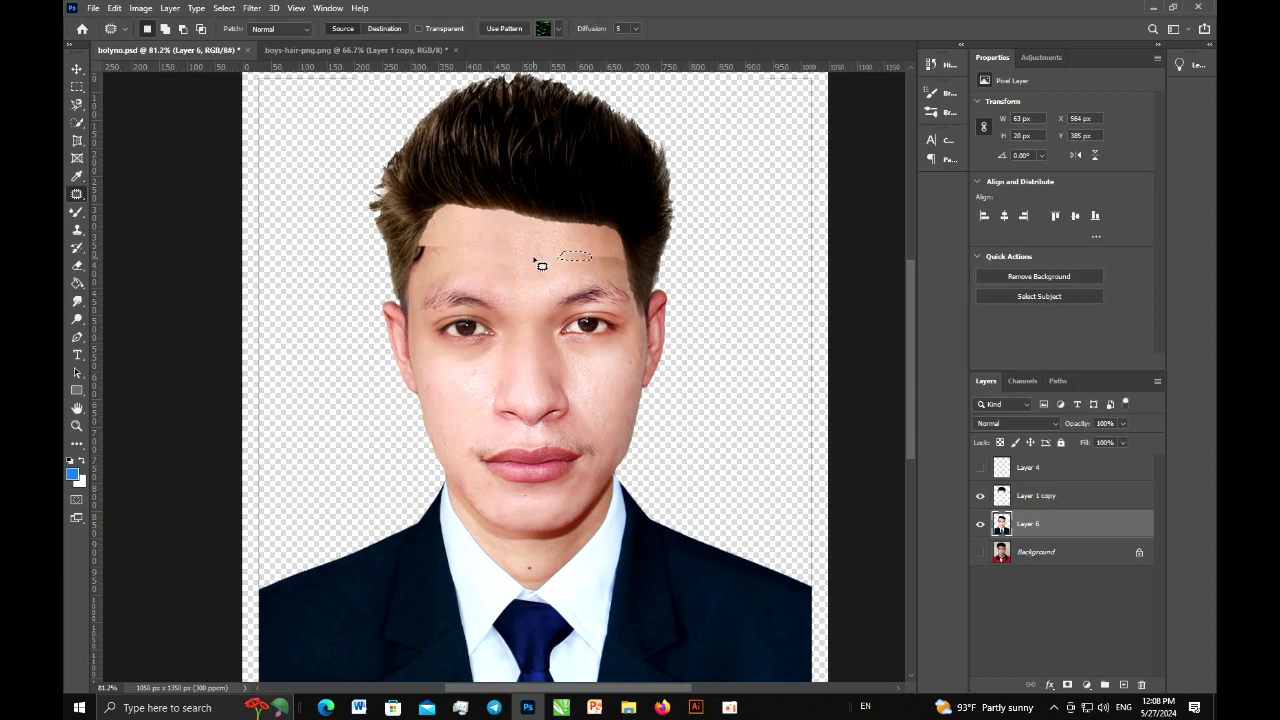
{"action": "left_click", "coordinate": [535, 257]}
{"action": "left_click_drag", "start_coordinate": [557, 266], "coordinate": [580, 266]}
{"action": "left_click", "coordinate": [574, 262]}
{"action": "mouse_move", "coordinate": [590, 256]}
{"action": "left_mouse_down"}
{"action": "mouse_move", "coordinate": [571, 266]}
{"action": "mouse_move", "coordinate": [608, 266]}
{"action": "mouse_move", "coordinate": [579, 292]}
{"action": "left_mouse_up"}
{"action": "left_click", "coordinate": [600, 263]}
{"action": "left_click", "coordinate": [579, 292]}
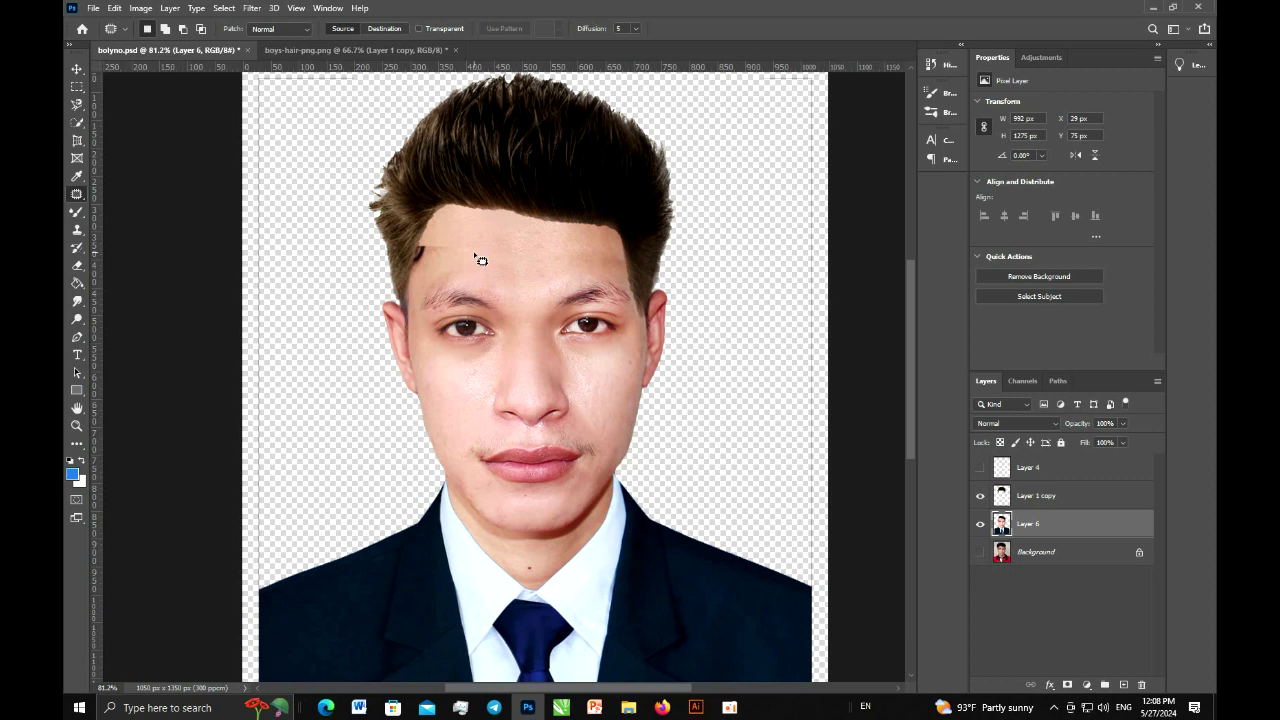
- Patch the stray hair at the left hairline and the red forehead spot with skin
{"action": "mouse_move", "coordinate": [480, 257]}
{"action": "left_mouse_down"}
{"action": "mouse_move", "coordinate": [493, 246]}
{"action": "mouse_move", "coordinate": [485, 256]}
{"action": "left_mouse_up"}
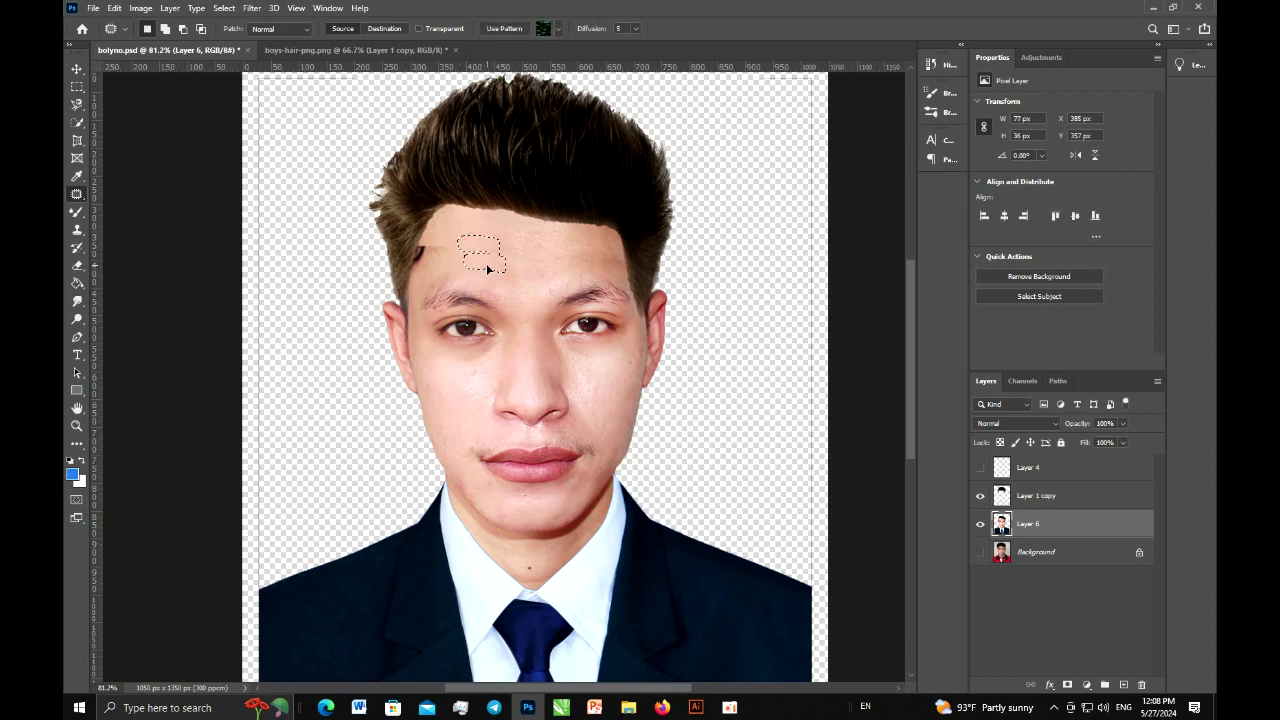
{"action": "mouse_move", "coordinate": [430, 250]}
{"action": "left_mouse_down"}
{"action": "mouse_move", "coordinate": [468, 253]}
{"action": "mouse_move", "coordinate": [453, 254]}
{"action": "mouse_move", "coordinate": [457, 281]}
{"action": "left_mouse_up"}
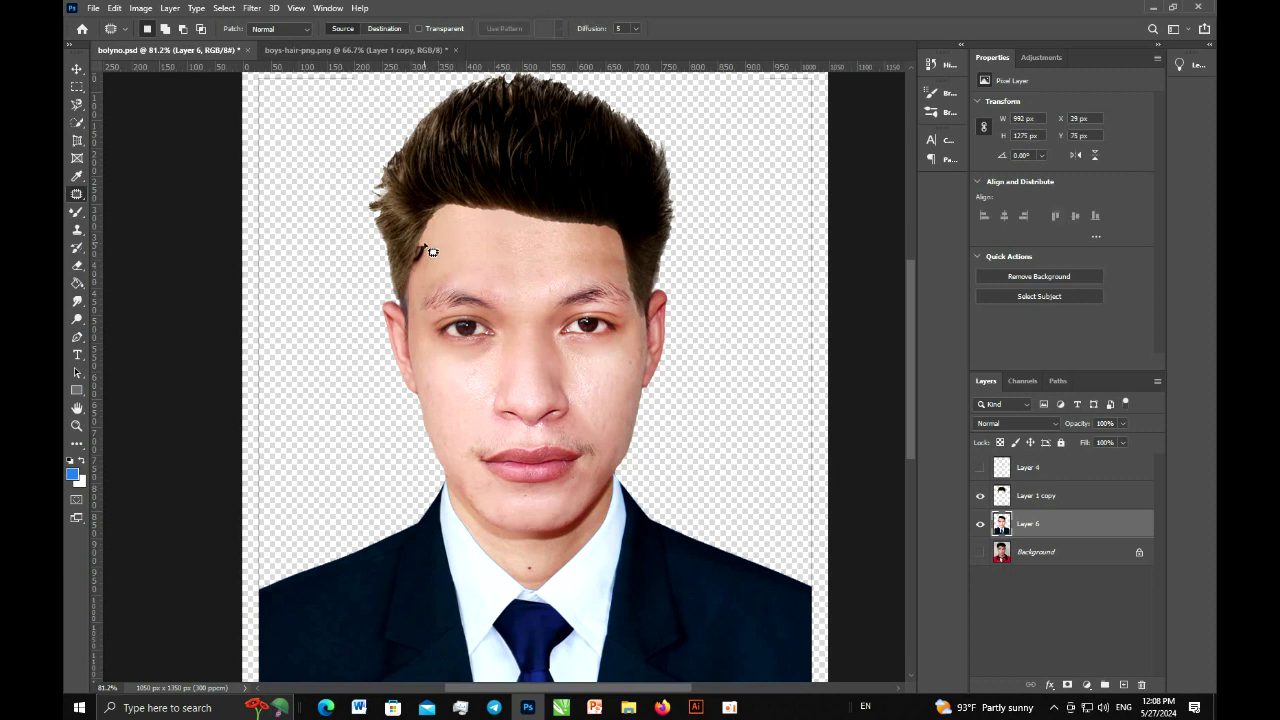
{"action": "mouse_move", "coordinate": [420, 246]}
{"action": "left_mouse_down"}
{"action": "mouse_move", "coordinate": [444, 243]}
{"action": "mouse_move", "coordinate": [428, 251]}
{"action": "mouse_move", "coordinate": [451, 291]}
{"action": "left_mouse_up"}
{"action": "key", "text": "ctrl+d"}
{"action": "scroll", "coordinate": [428, 296], "scroll_direction": "down", "scroll_amount": 2}
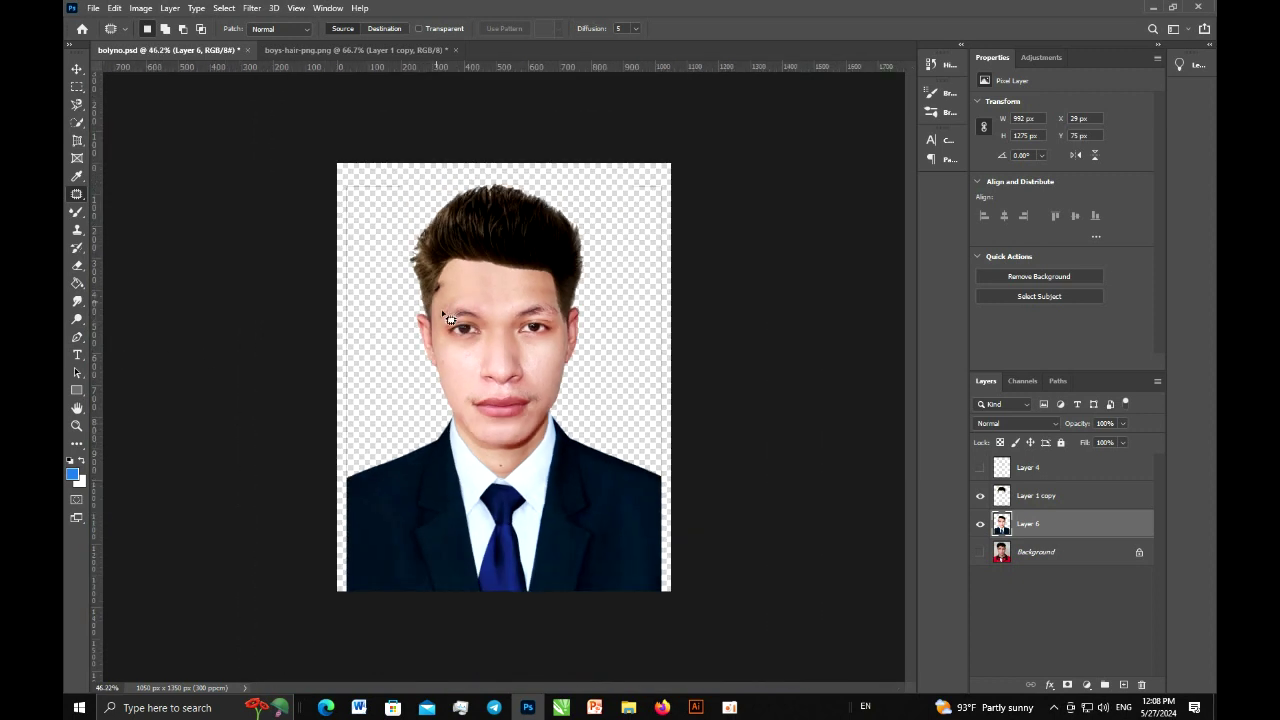
{"action": "scroll", "coordinate": [503, 368], "scroll_direction": "up", "scroll_amount": 2}
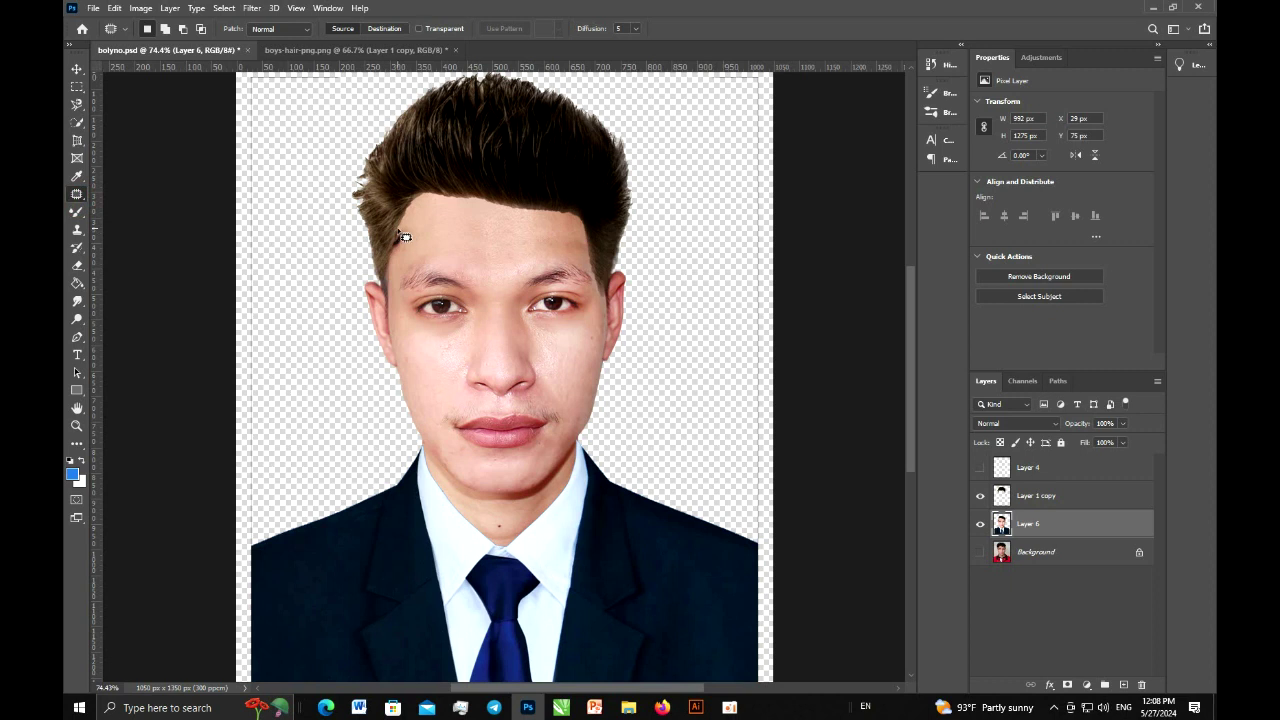
{"action": "left_click_drag", "start_coordinate": [403, 238], "coordinate": [404, 237]}
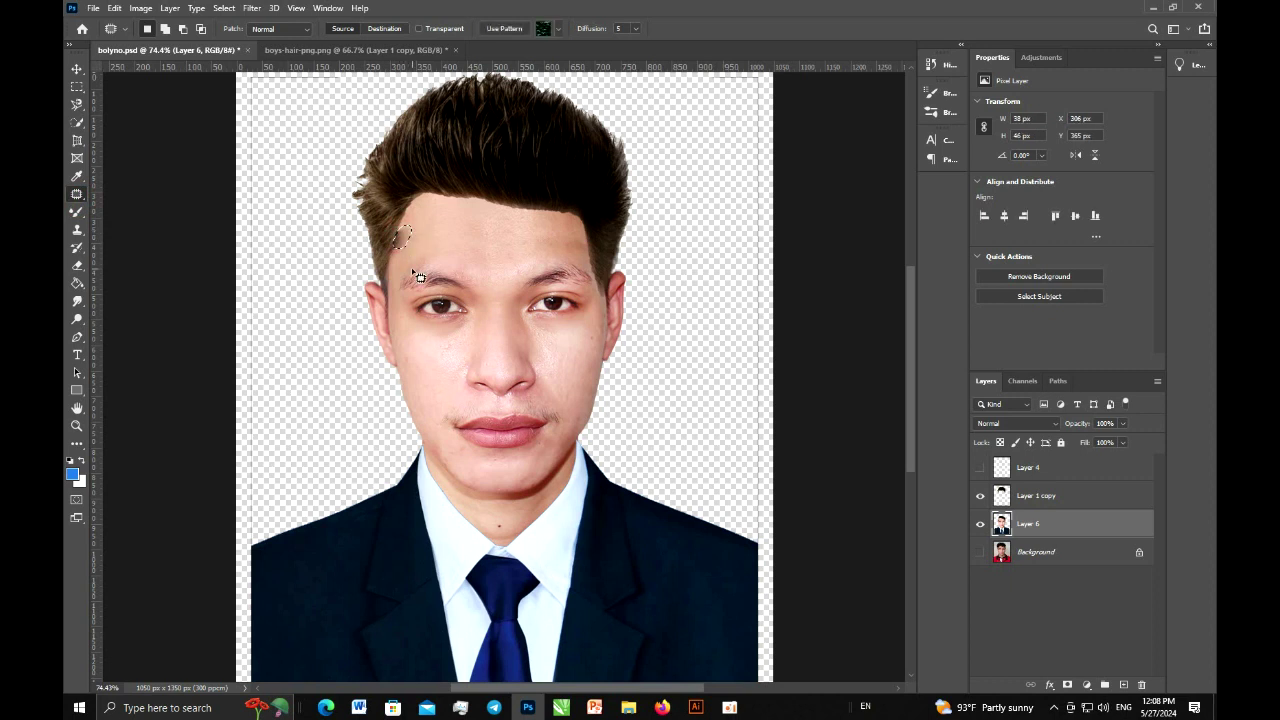
{"action": "left_click_drag", "start_coordinate": [416, 251], "coordinate": [428, 351]}
{"action": "key", "text": "ctrl+d"}
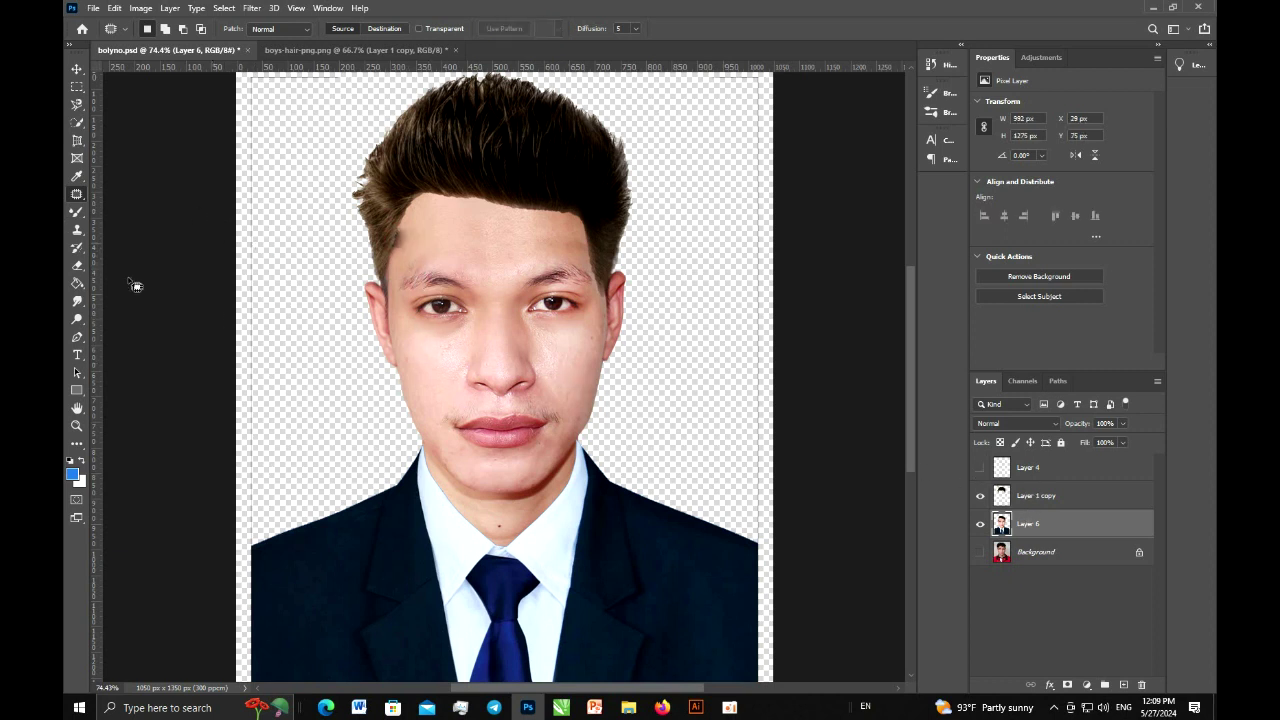
{"action": "scroll", "coordinate": [253, 200], "scroll_direction": "down", "scroll_amount": 3}
{"action": "scroll", "coordinate": [257, 194], "scroll_direction": "down", "scroll_amount": 2}
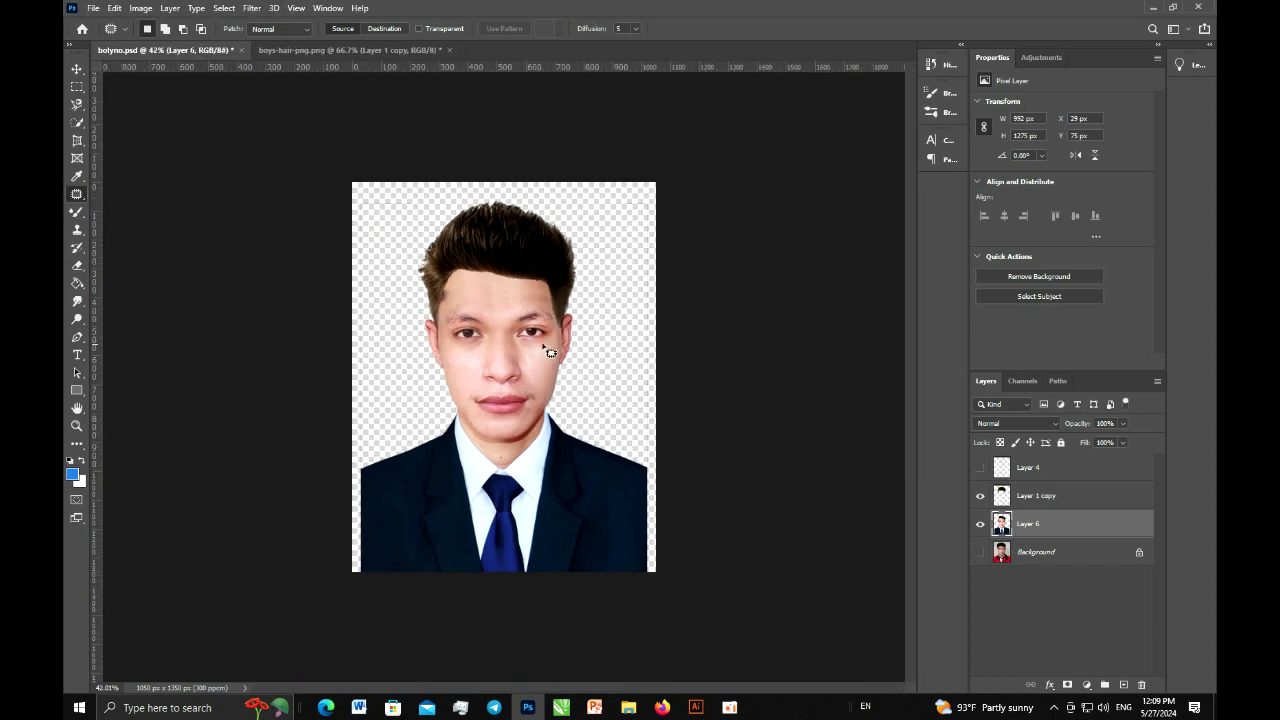
{"action": "scroll", "coordinate": [512, 340], "scroll_direction": "up", "scroll_amount": 2}
{"action": "scroll", "coordinate": [512, 340], "scroll_direction": "up", "scroll_amount": 1}
{"action": "scroll", "coordinate": [512, 340], "scroll_direction": "up", "scroll_amount": 2}
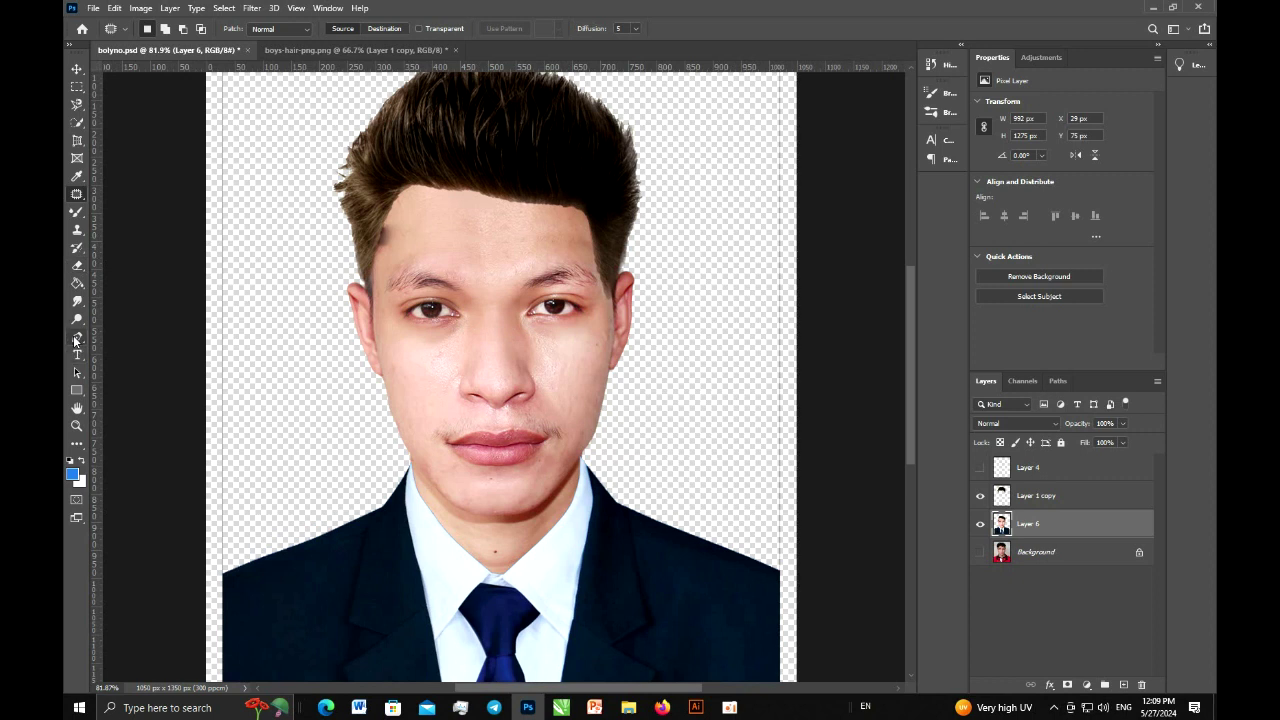
- Load a smaller Mixer Brush with forehead skin tone and blend the left hairline
{"action": "left_click", "coordinate": [77, 338]}
{"action": "left_click", "coordinate": [78, 212]}
{"action": "key", "text": "bracketleft"}
{"action": "key", "text": "bracketleft"}
{"action": "left_click", "coordinate": [399, 221], "text": "alt"}
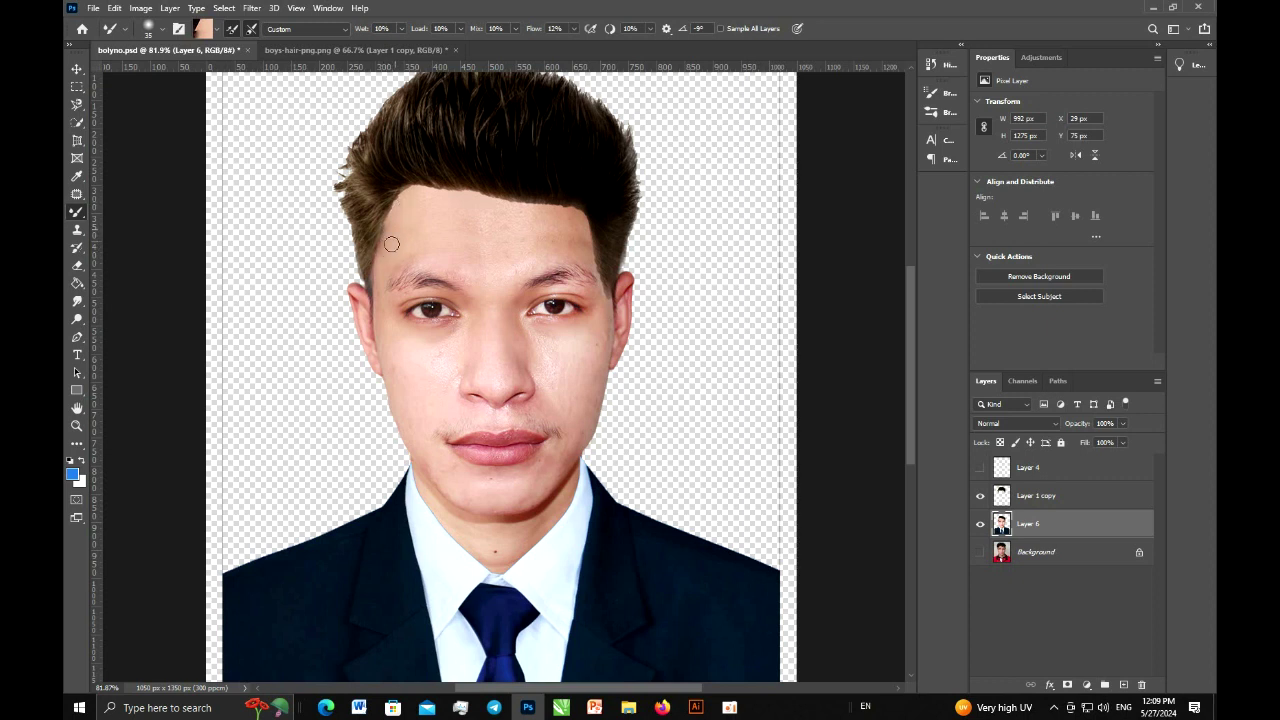
{"action": "left_click_drag", "start_coordinate": [392, 222], "coordinate": [403, 197]}
{"action": "left_click_drag", "start_coordinate": [449, 209], "coordinate": [418, 191]}
{"action": "left_click_drag", "start_coordinate": [418, 185], "coordinate": [454, 190]}
{"action": "left_click_drag", "start_coordinate": [421, 216], "coordinate": [415, 192]}
{"action": "left_click_drag", "start_coordinate": [415, 188], "coordinate": [452, 191]}
{"action": "left_click_drag", "start_coordinate": [450, 195], "coordinate": [494, 199]}
- Blend the right and centre hairline edge into the forehead skin
{"action": "mouse_move", "coordinate": [537, 202]}
{"action": "left_mouse_down"}
{"action": "mouse_move", "coordinate": [583, 217]}
{"action": "mouse_move", "coordinate": [585, 258]}
{"action": "left_mouse_up"}
{"action": "left_click_drag", "start_coordinate": [549, 207], "coordinate": [571, 216]}
{"action": "left_click_drag", "start_coordinate": [541, 208], "coordinate": [556, 220]}
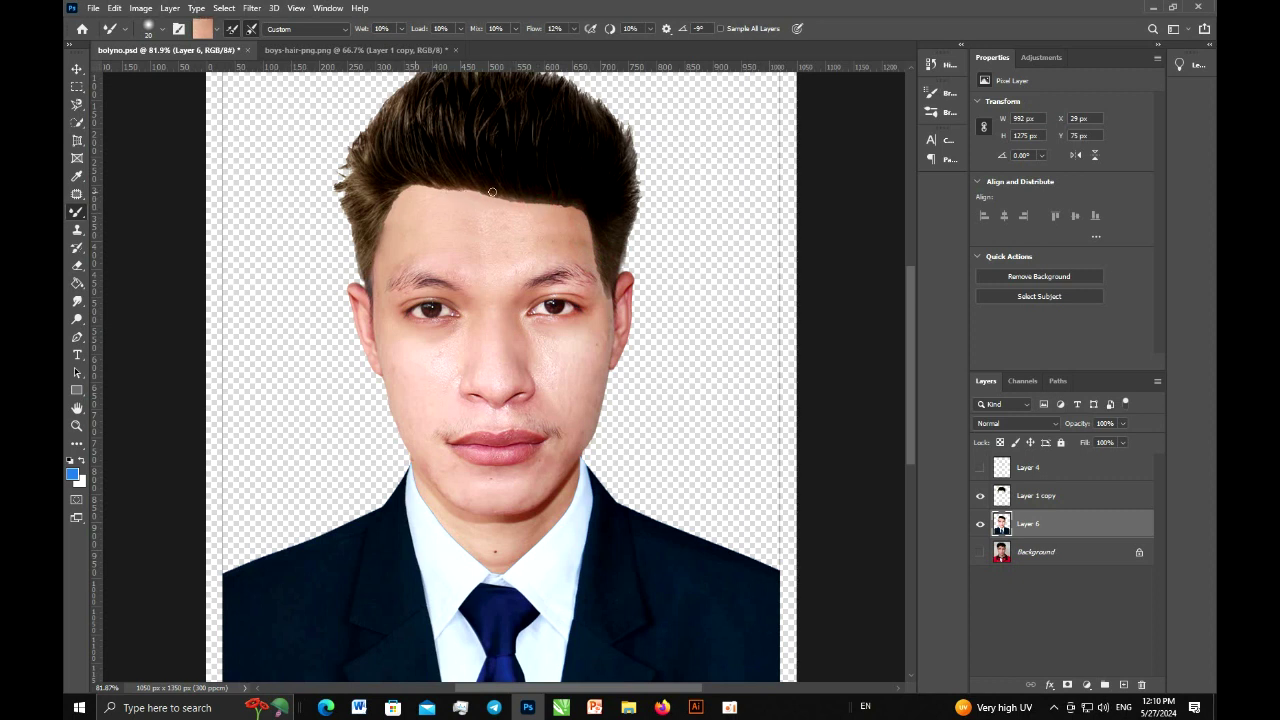
{"action": "scroll", "coordinate": [413, 197], "scroll_direction": "down", "scroll_amount": 3}
{"action": "scroll", "coordinate": [531, 261], "scroll_direction": "up", "scroll_amount": 2}
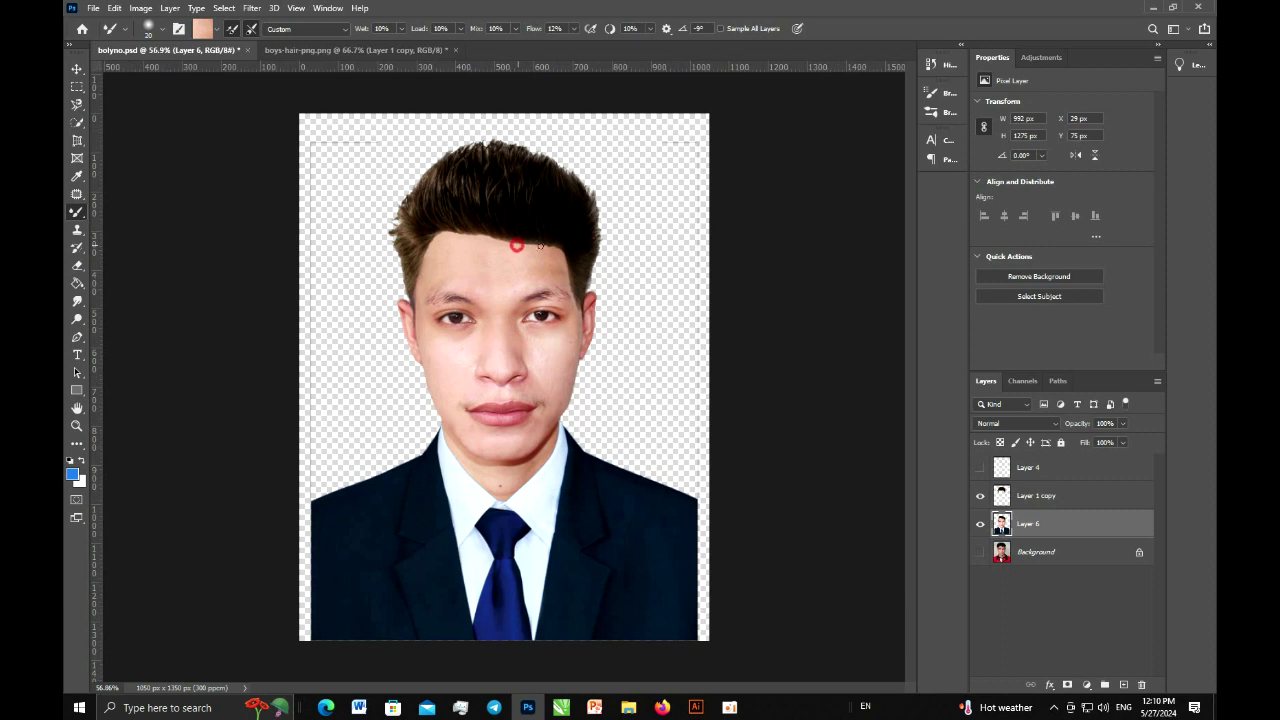
{"action": "left_click_drag", "start_coordinate": [556, 251], "coordinate": [521, 245]}
{"action": "left_click_drag", "start_coordinate": [502, 243], "coordinate": [571, 295]}
{"action": "left_click_drag", "start_coordinate": [506, 246], "coordinate": [477, 236]}
{"action": "scroll", "coordinate": [567, 294], "scroll_direction": "down", "scroll_amount": 4}
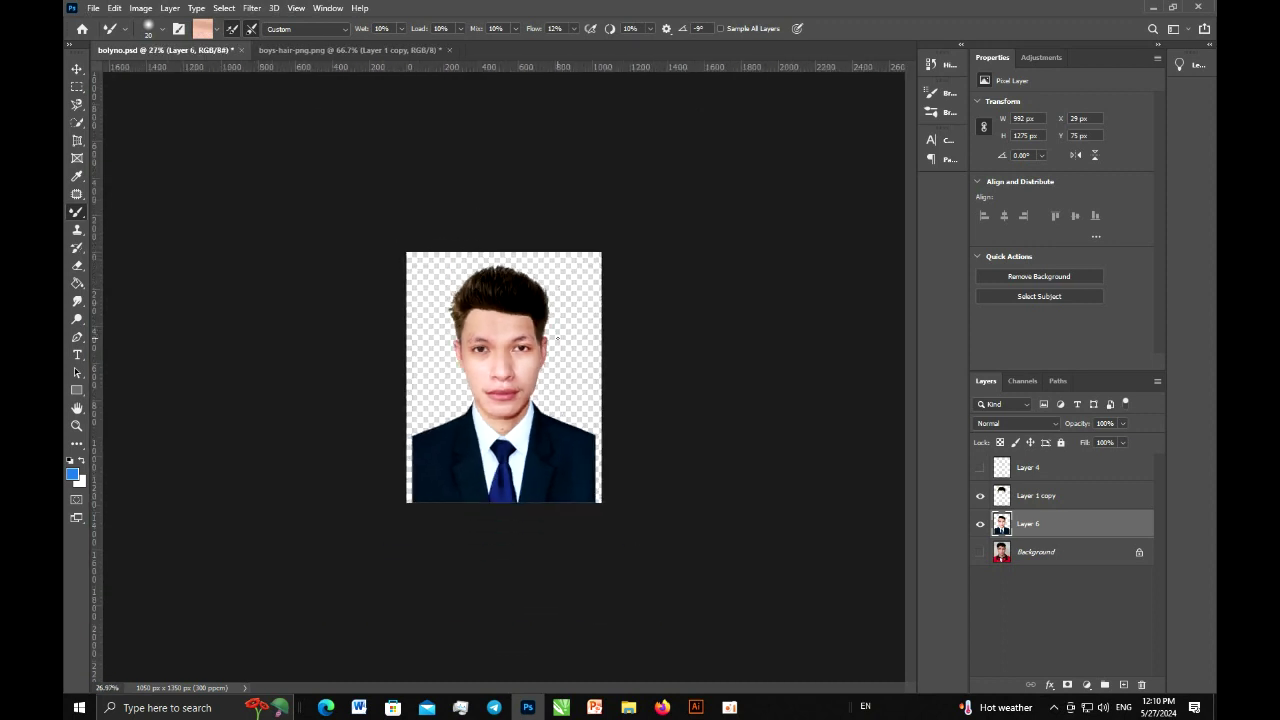
- Quick-select the hair on Layer 1 copy and add a black Solid Color fill layer over it
{"action": "left_click", "coordinate": [1036, 495]}
{"action": "left_click", "coordinate": [77, 120]}
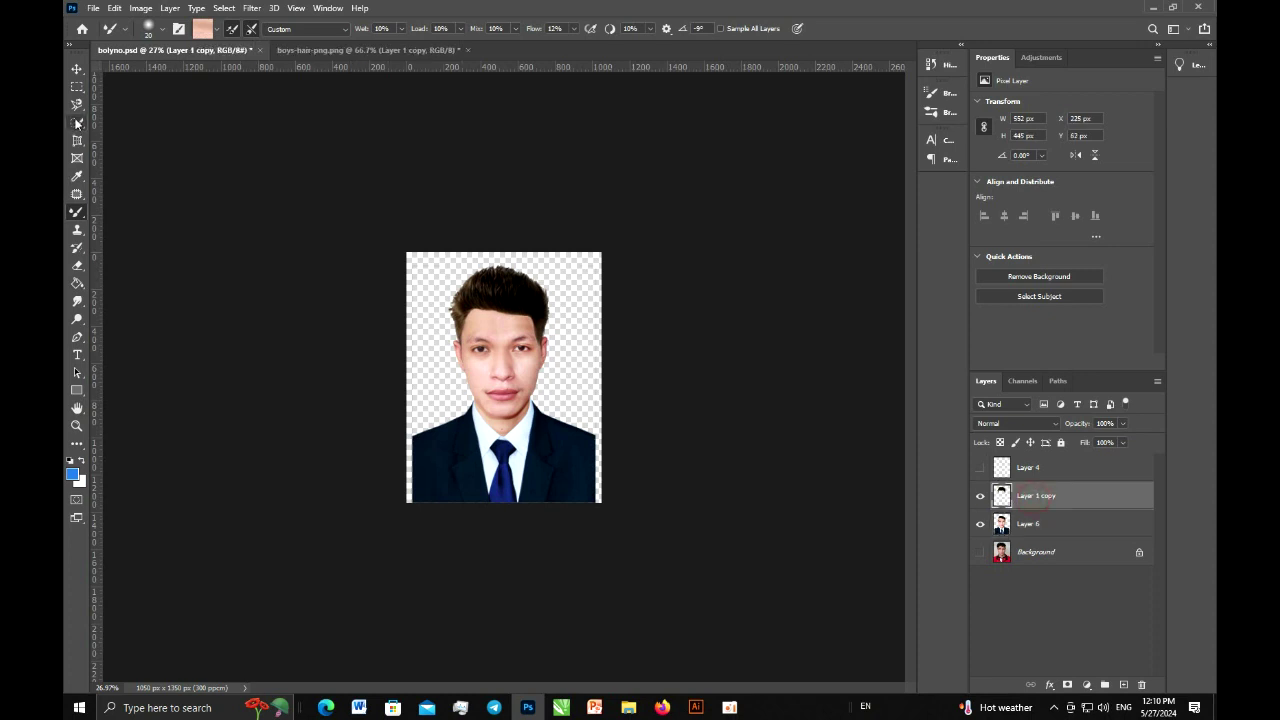
{"action": "left_click_drag", "start_coordinate": [504, 285], "coordinate": [548, 348]}
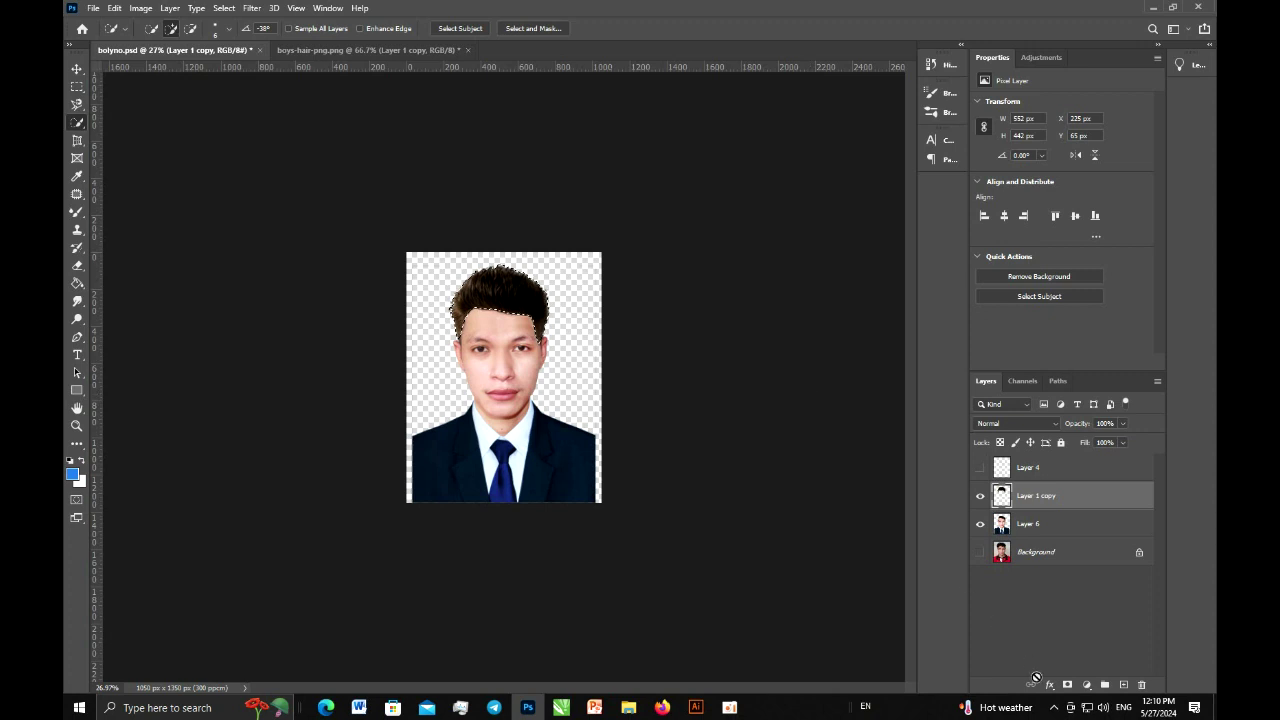
{"action": "left_click", "coordinate": [1088, 684]}
{"action": "left_click", "coordinate": [1112, 439]}
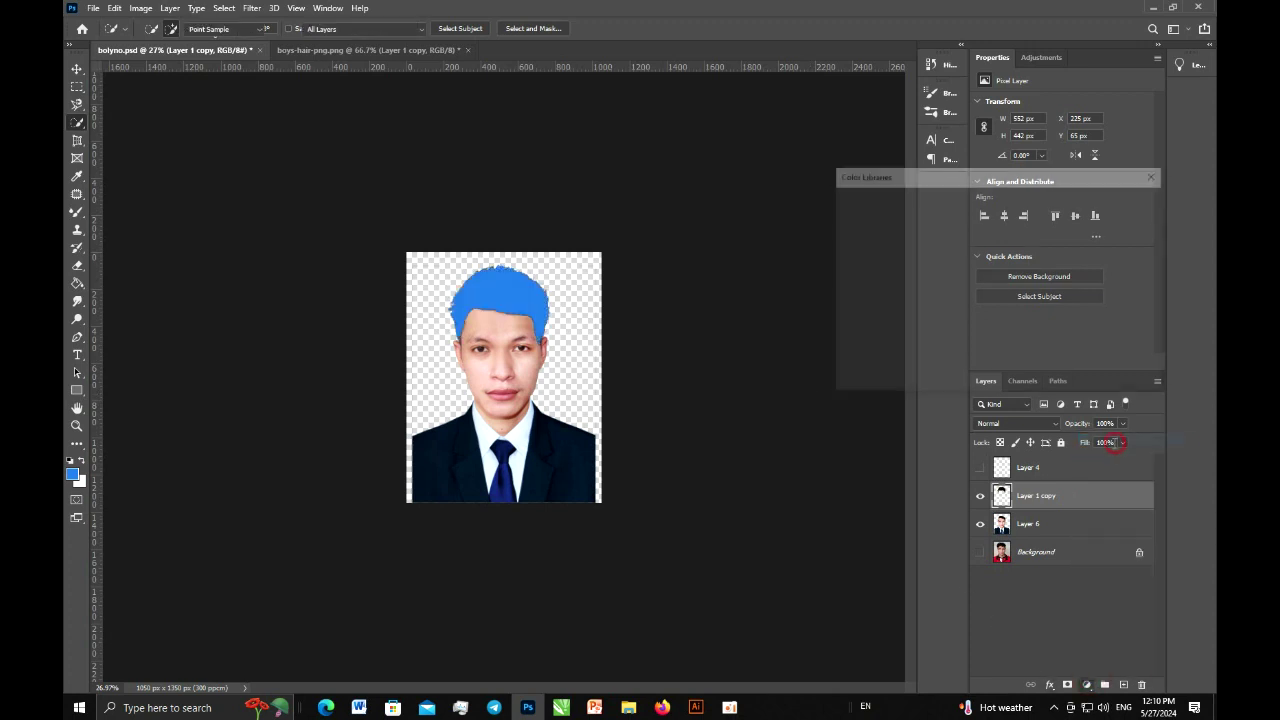
{"action": "left_click", "coordinate": [1137, 271]}
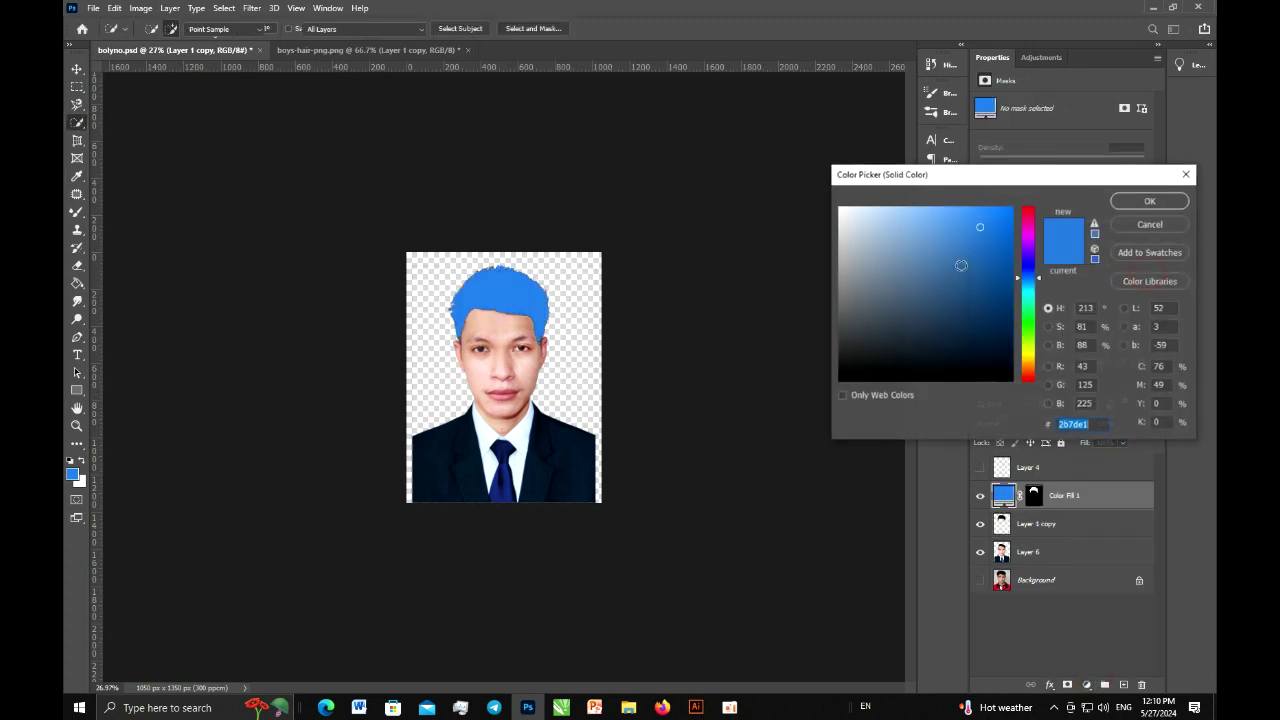
{"action": "left_click", "coordinate": [1012, 378]}
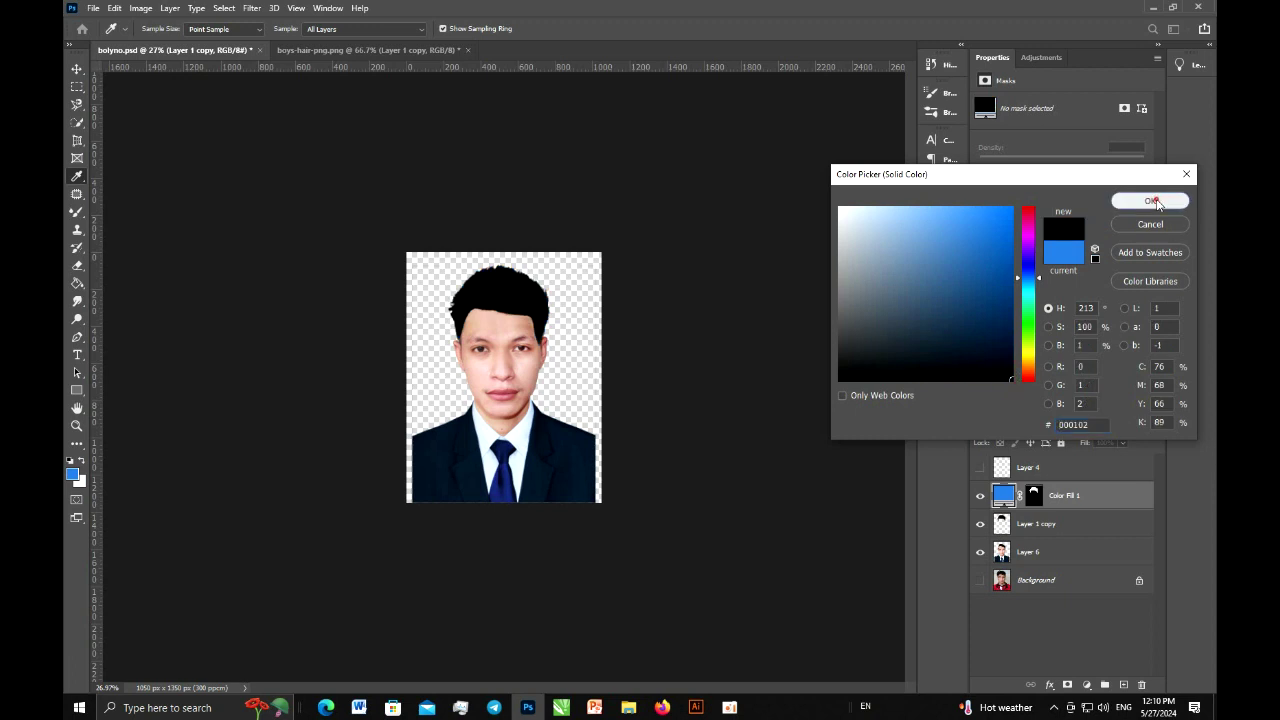
{"action": "left_click", "coordinate": [1150, 200]}
- Set the fill to Soft Light at 10% opacity and merge it with the hair and portrait layers
{"action": "left_click", "coordinate": [1048, 420]}
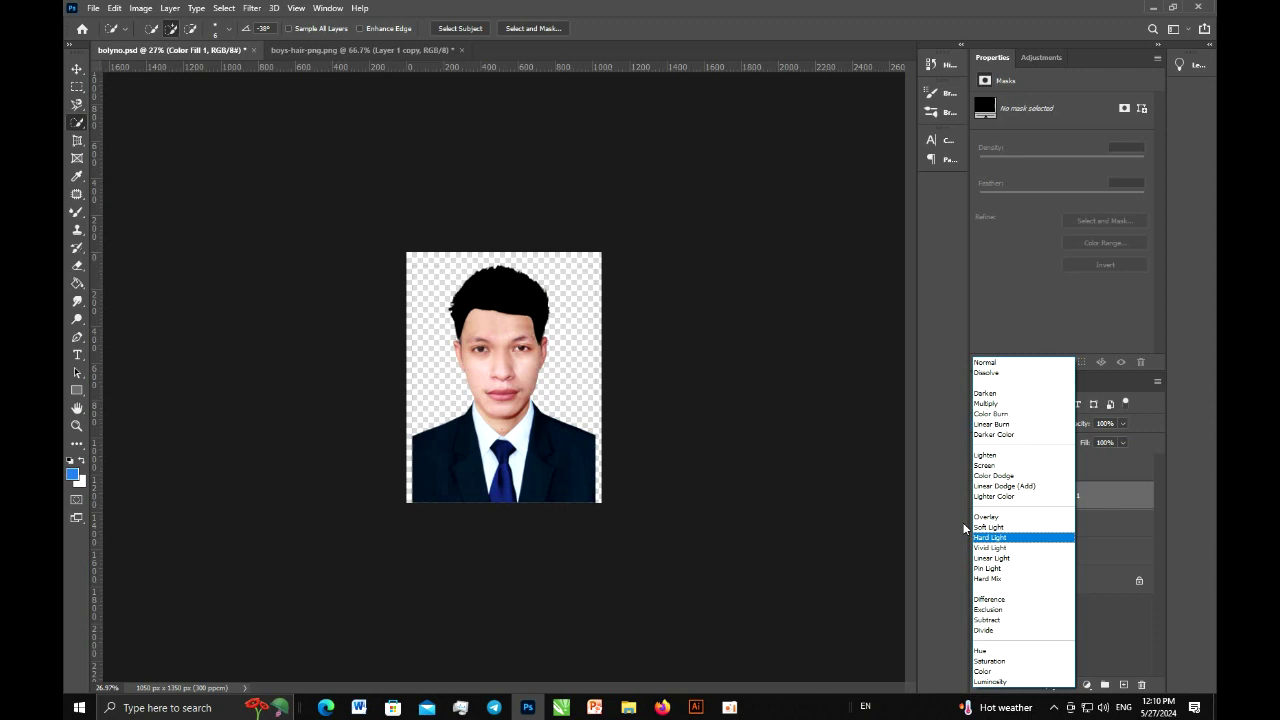
{"action": "left_click", "coordinate": [1007, 528]}
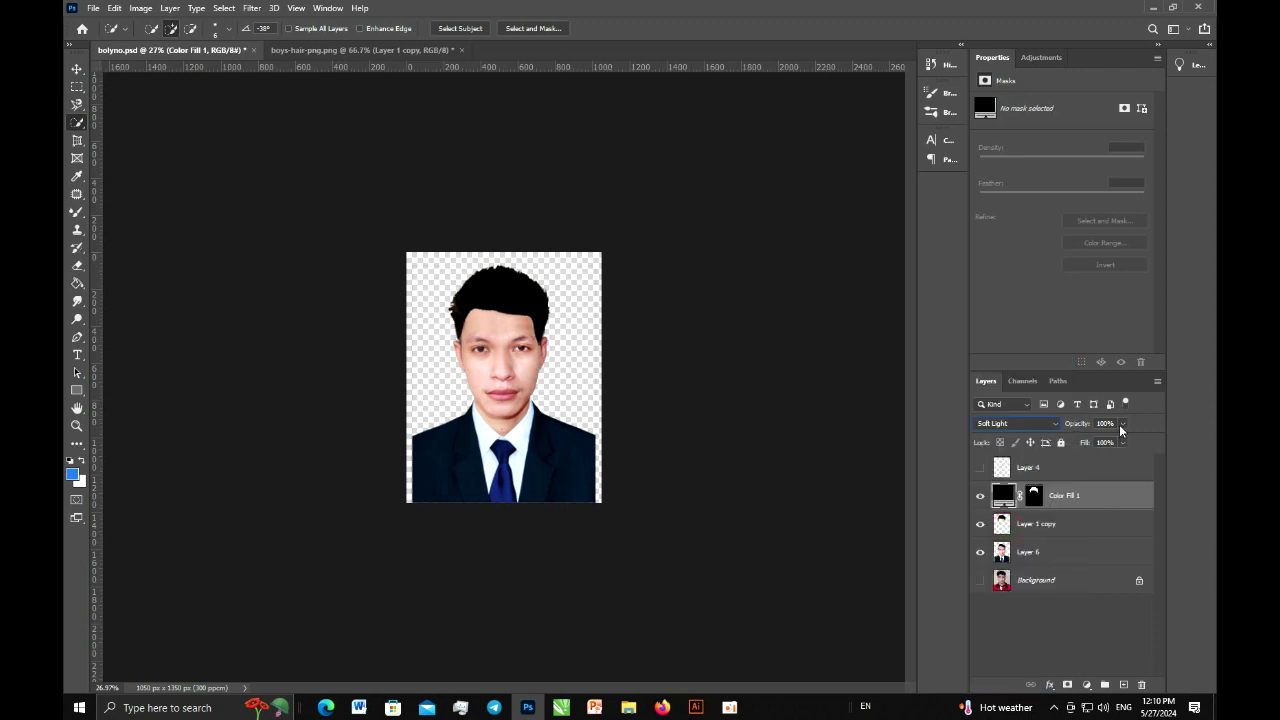
{"action": "left_click", "coordinate": [1110, 423]}
{"action": "type", "text": "1"}
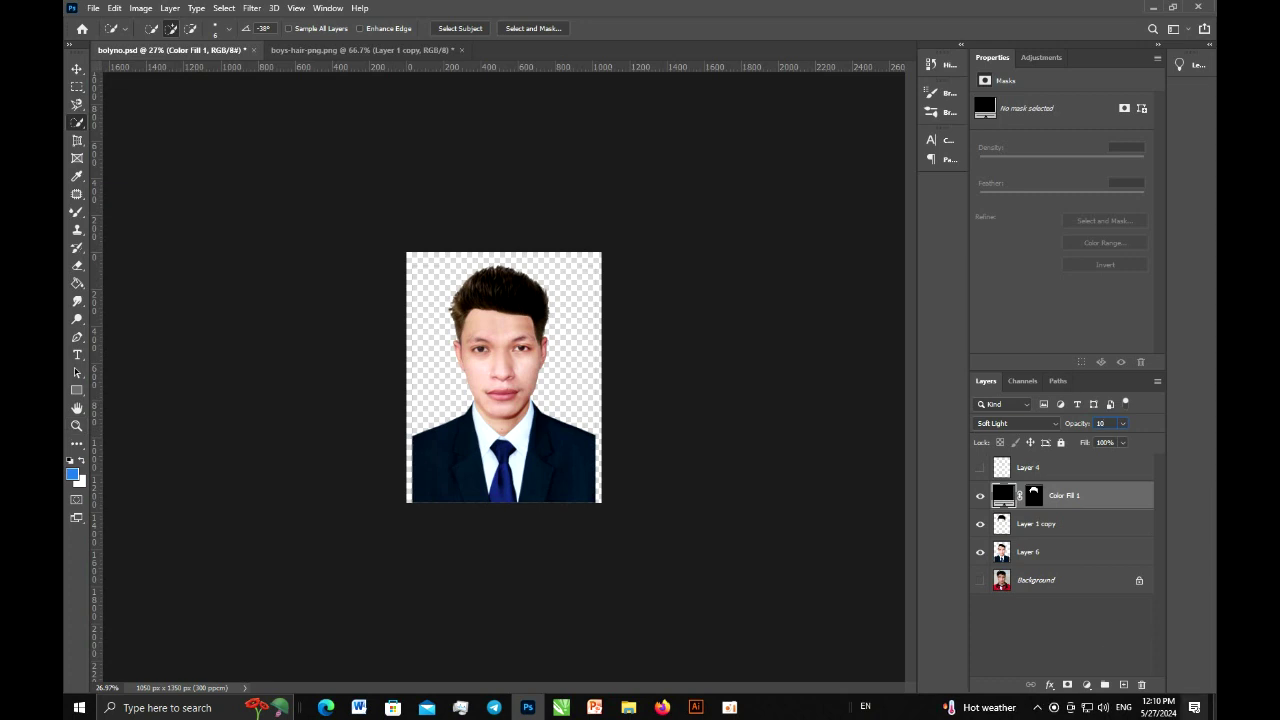
{"action": "left_click", "coordinate": [1058, 556], "text": "shift"}
{"action": "key", "text": "ctrl+e"}
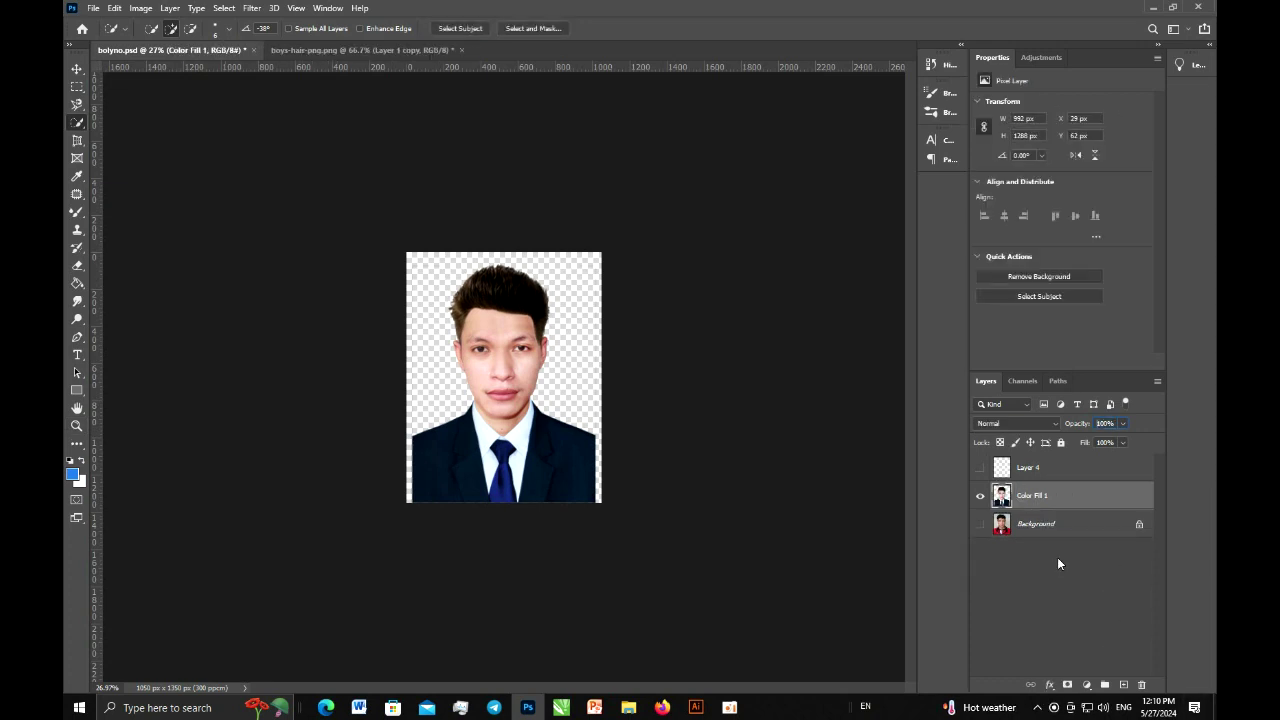
- Enlarge the merged portrait to about 106.77% and shift it down to the canvas's bottom edge
{"action": "left_click", "coordinate": [75, 68]}
{"action": "key", "text": "ctrl+t"}
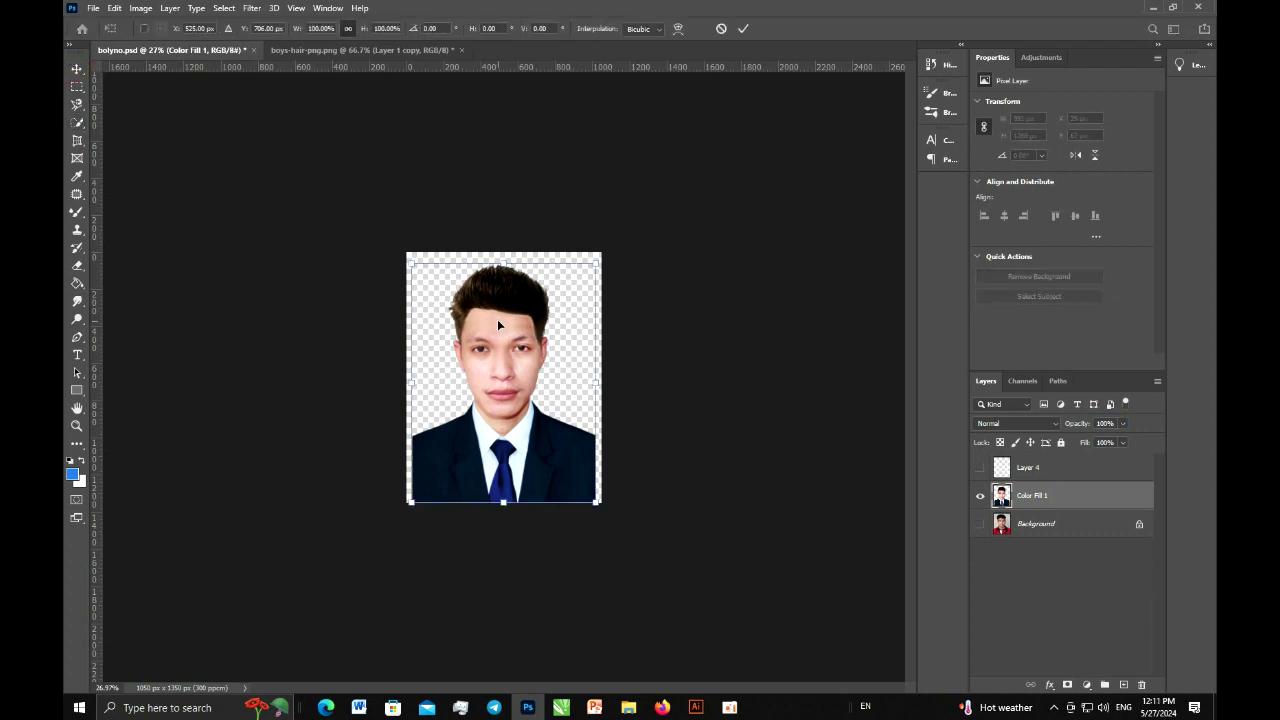
{"action": "left_click_drag", "start_coordinate": [600, 508], "coordinate": [607, 503]}
{"action": "left_click_drag", "start_coordinate": [560, 447], "coordinate": [561, 452]}
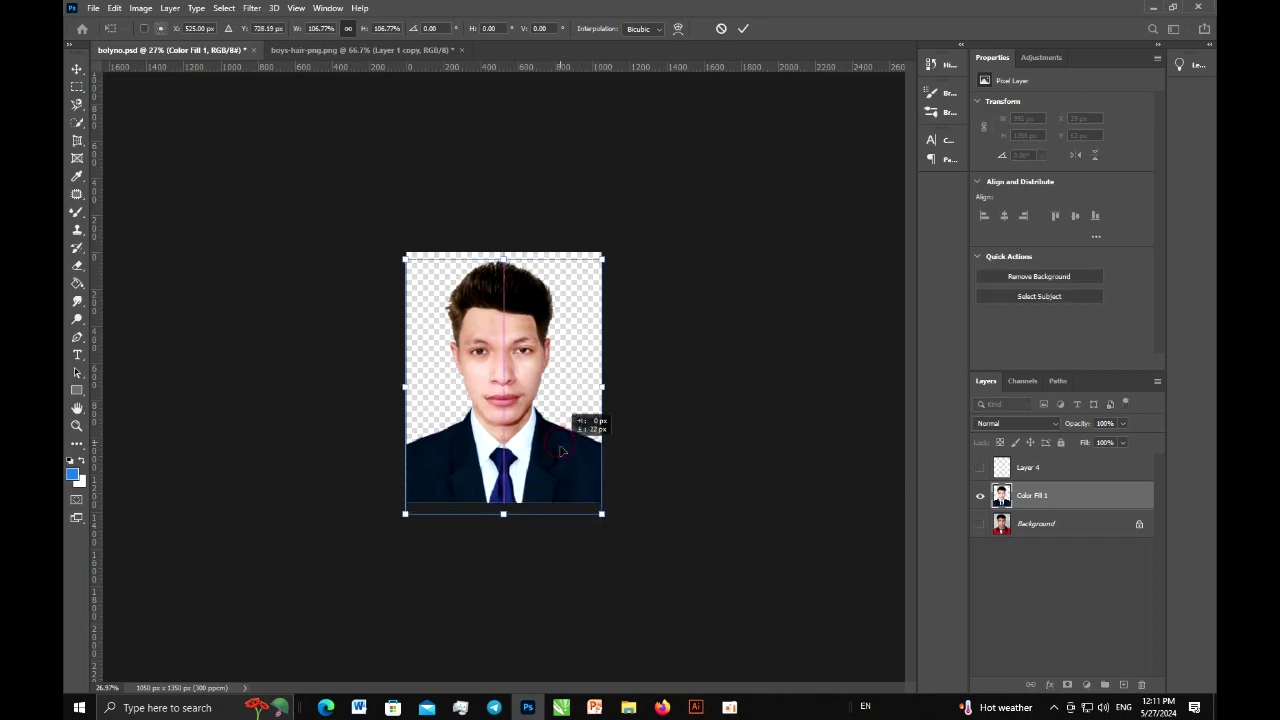
{"action": "left_click", "coordinate": [744, 28]}
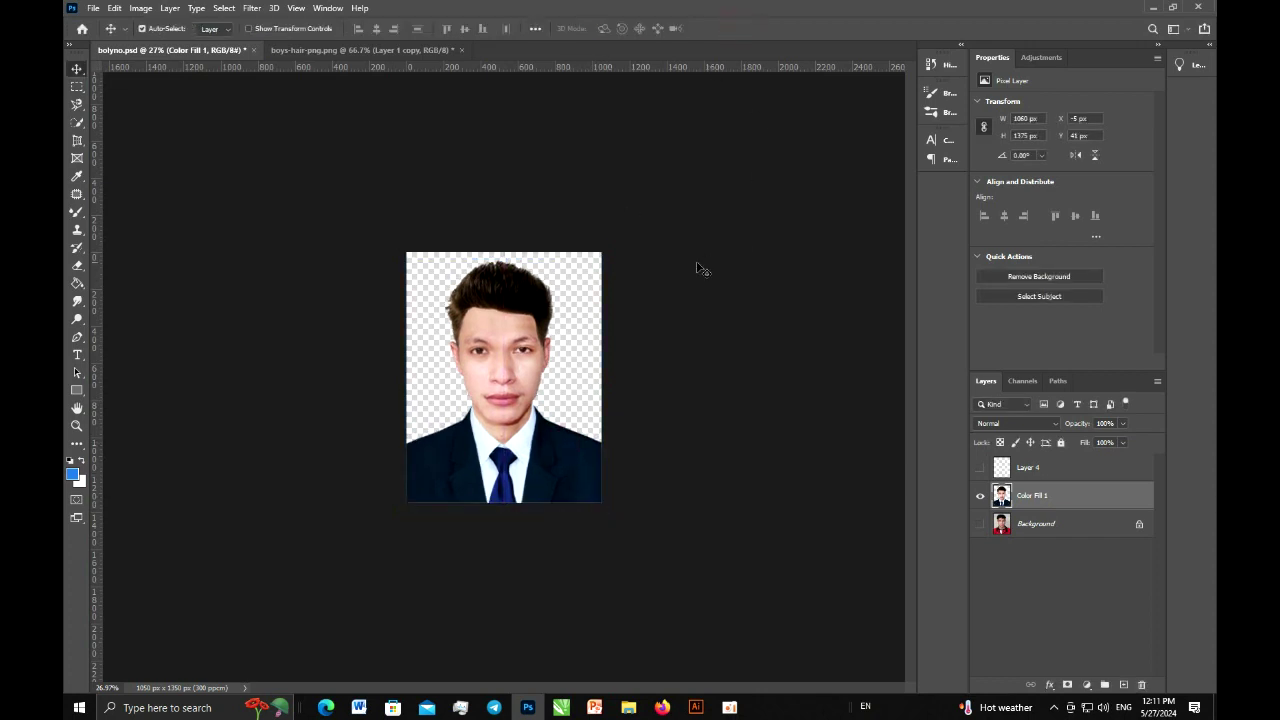
{"action": "scroll", "coordinate": [528, 350], "scroll_direction": "up", "scroll_amount": 2}
{"action": "scroll", "coordinate": [528, 372], "scroll_direction": "up", "scroll_amount": 1}
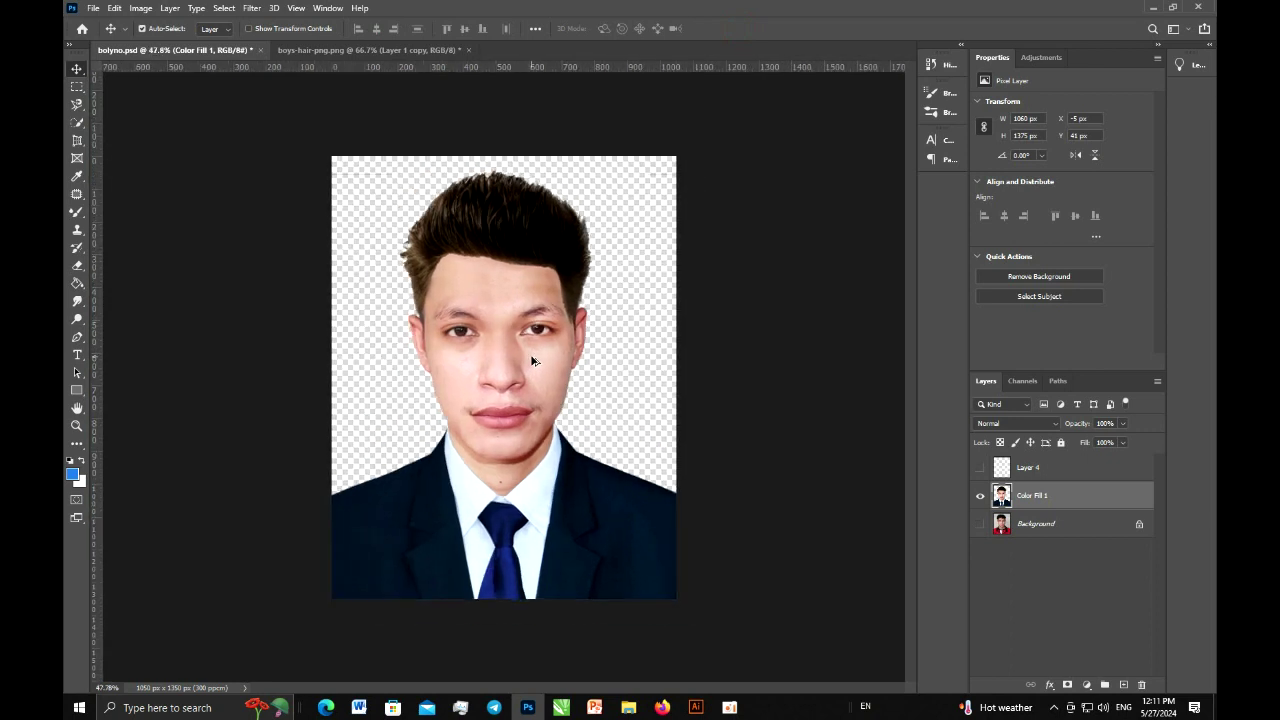
{"action": "left_click", "coordinate": [77, 265]}
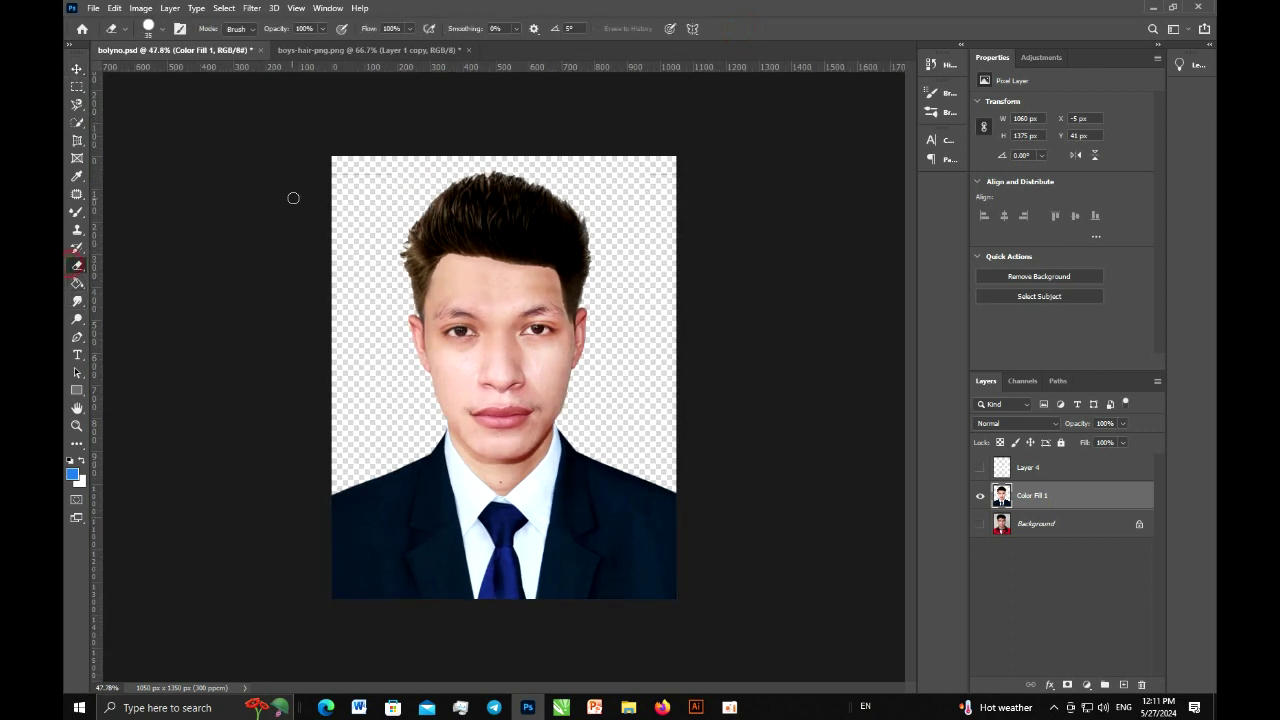